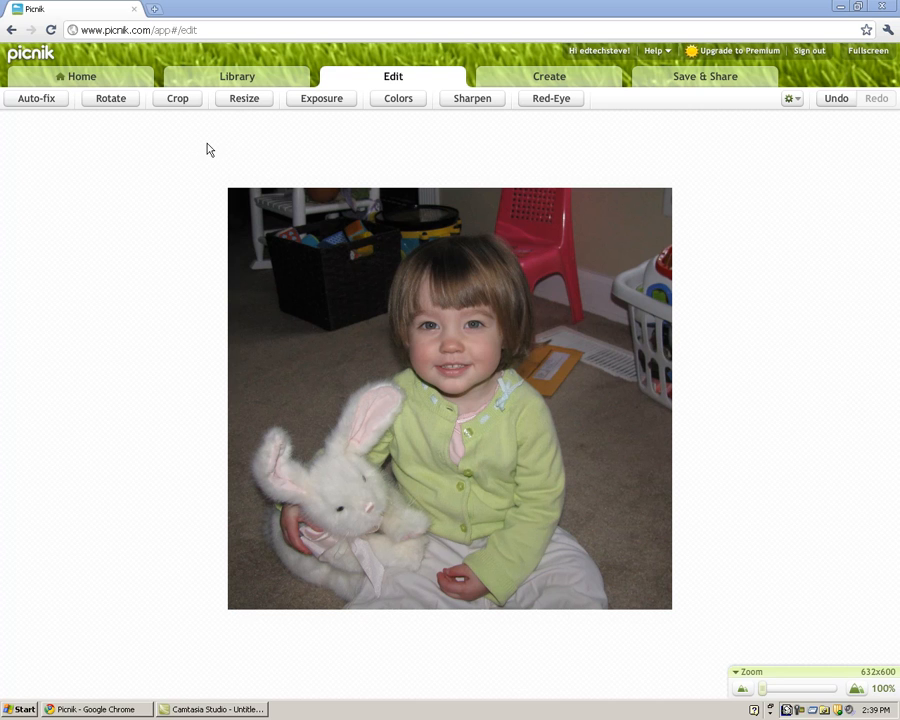
Browse the Featured collection in Create, scrolling past St. Patrick's Day, Team Picks and Popular effects
click(548, 84)
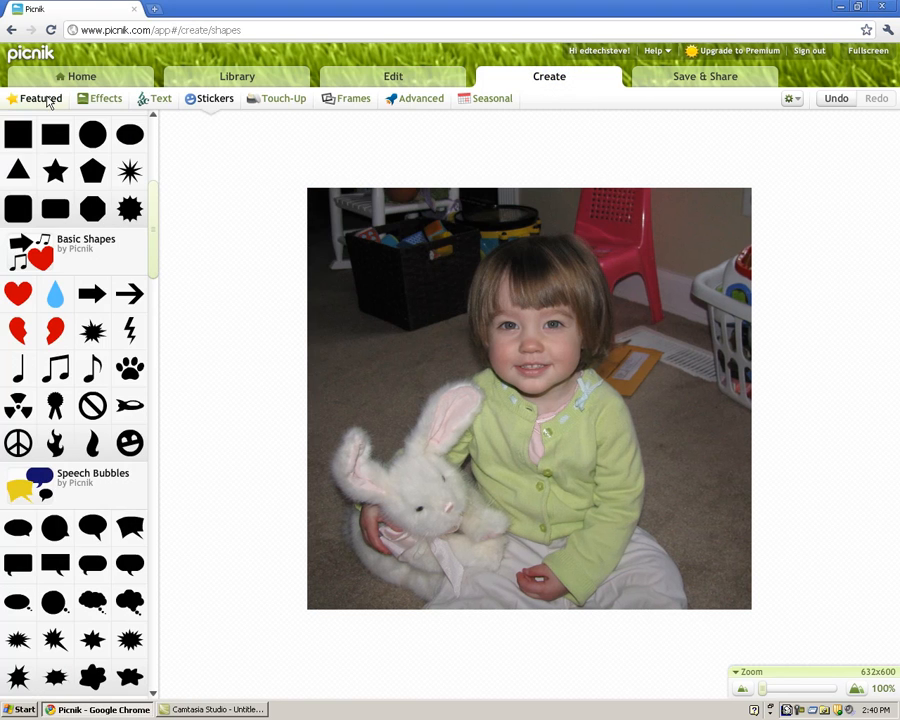
click(45, 99)
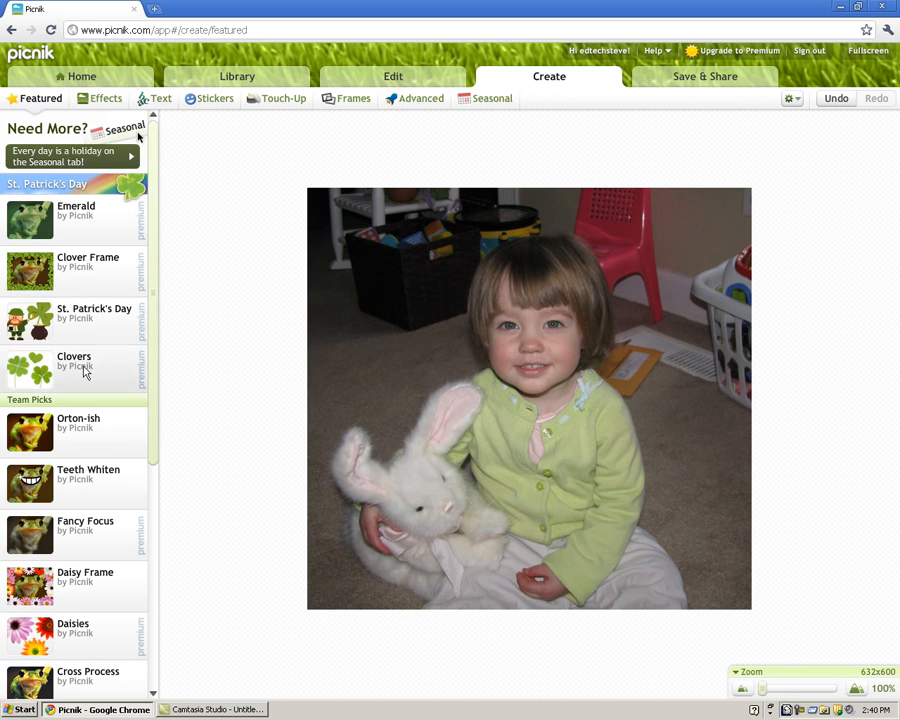
drag(157, 237, 165, 195)
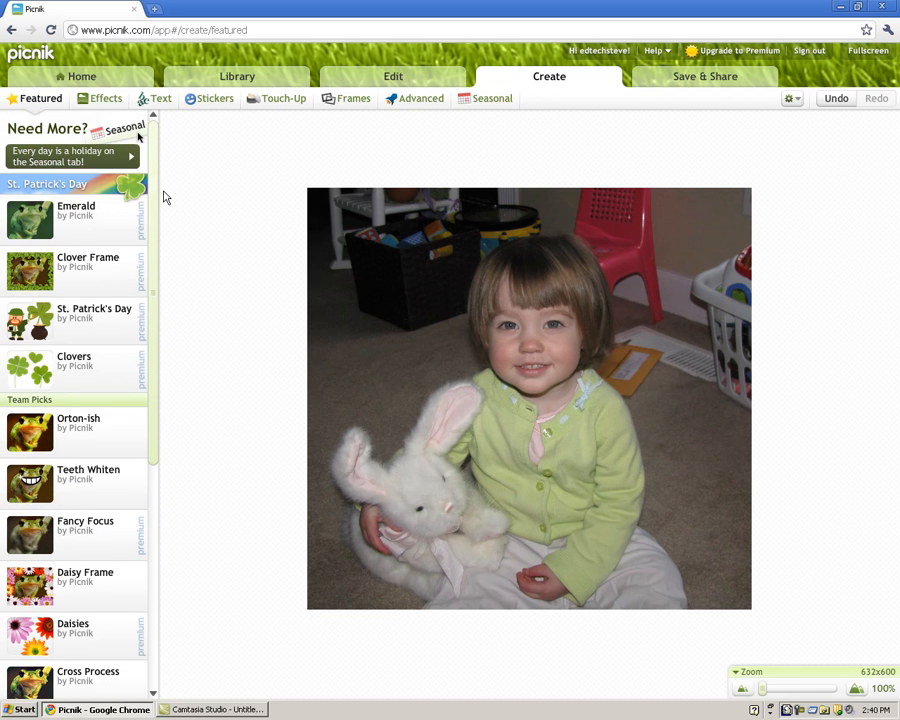
Preview the Black and White effect from the Effects list, then cancel it to keep the photo in colour
click(106, 104)
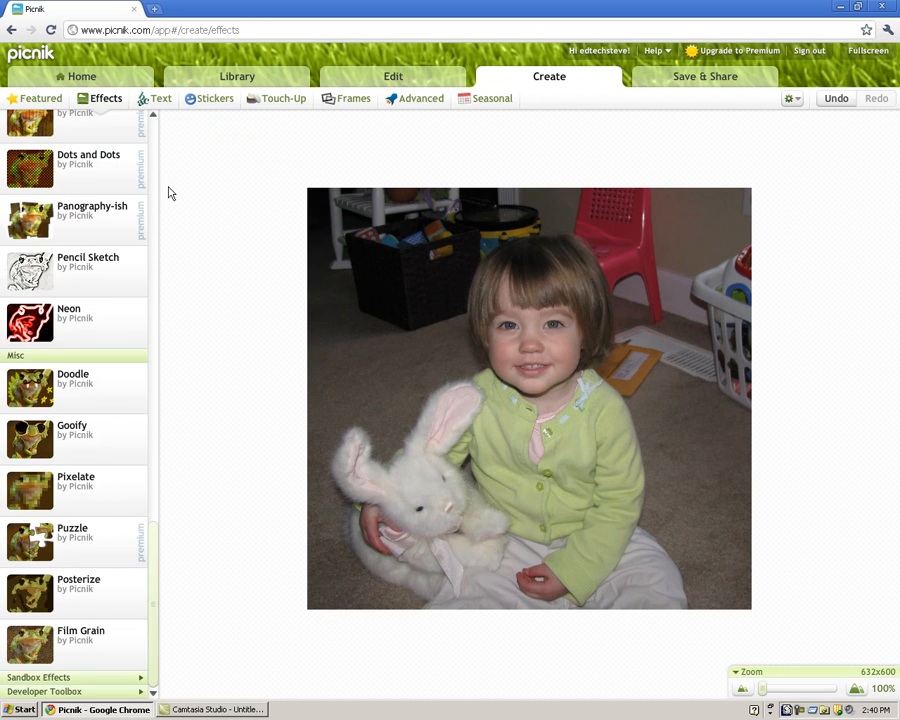
drag(154, 564, 163, 143)
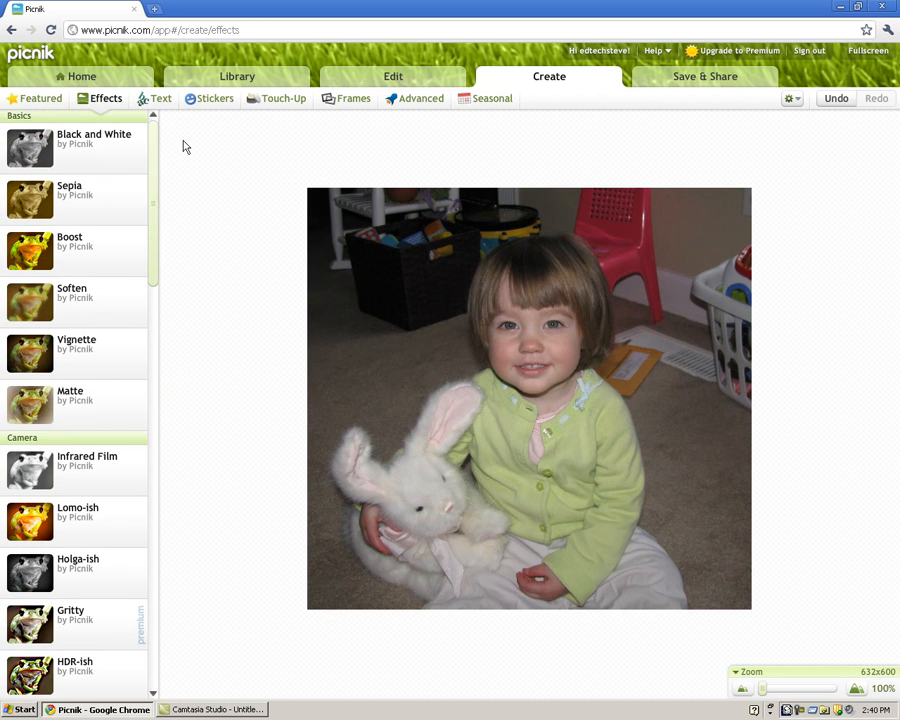
click(73, 156)
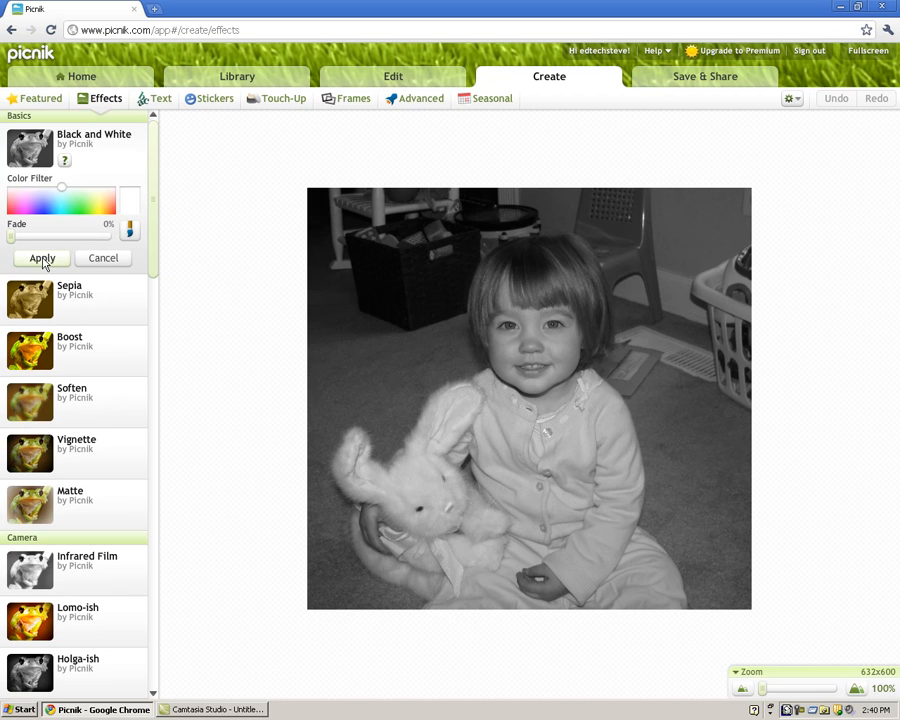
click(103, 262)
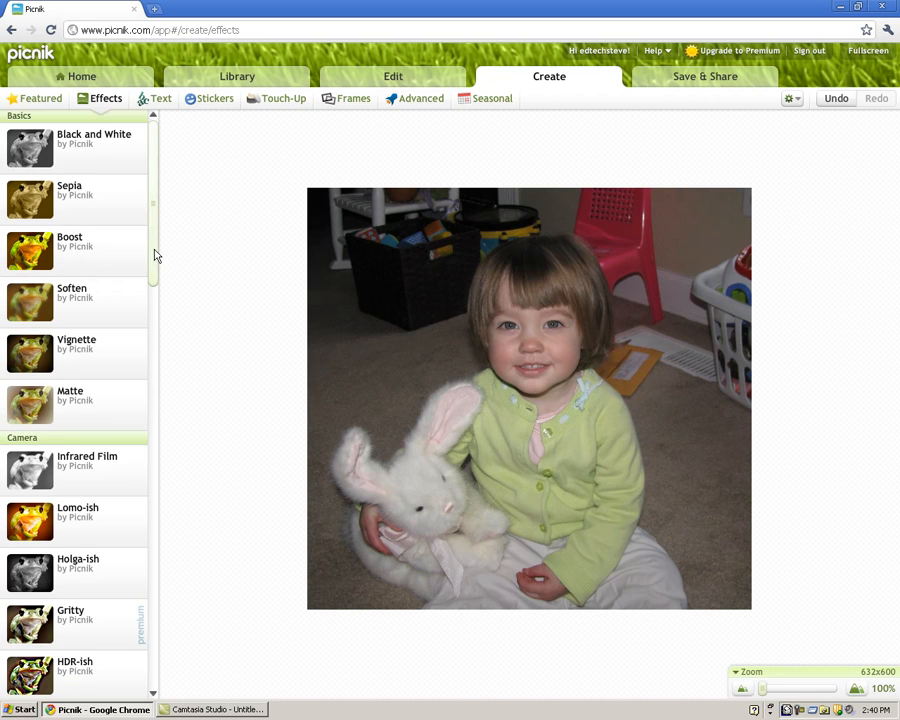
click(84, 394)
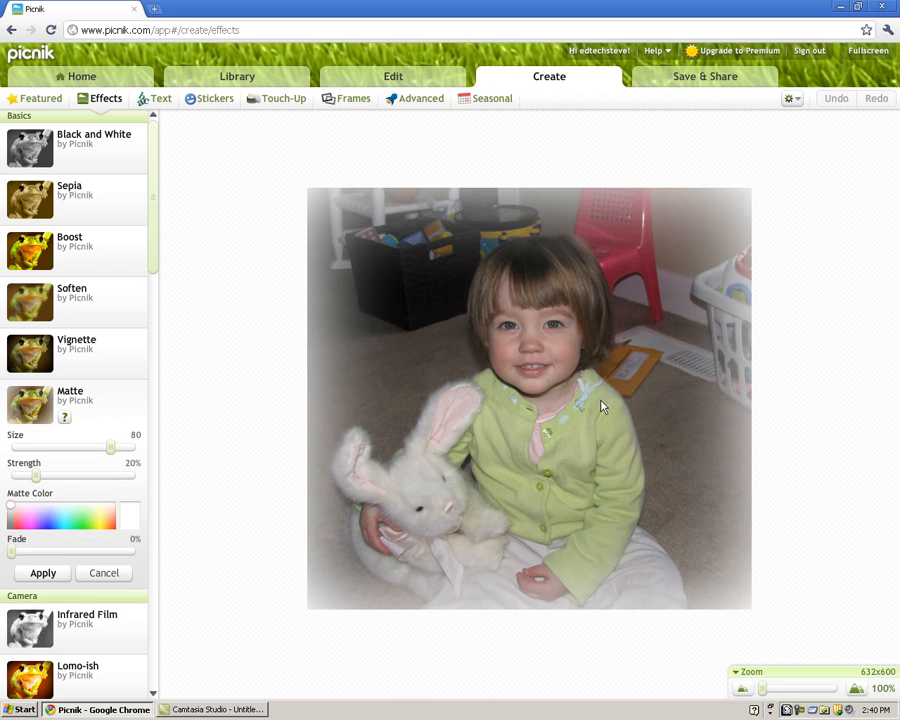
drag(155, 255, 153, 284)
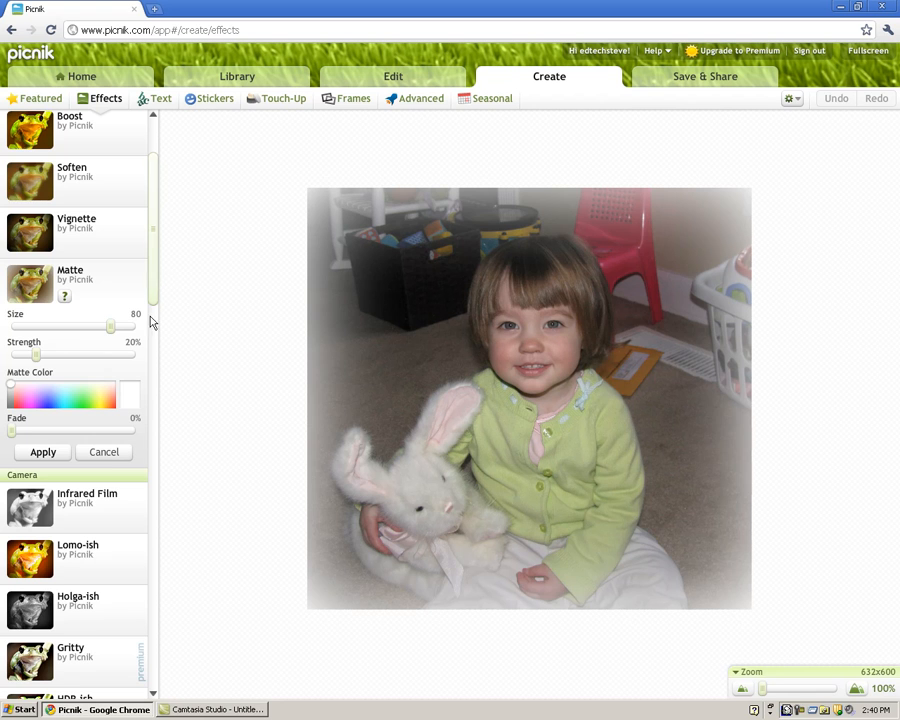
click(104, 453)
drag(154, 305, 154, 540)
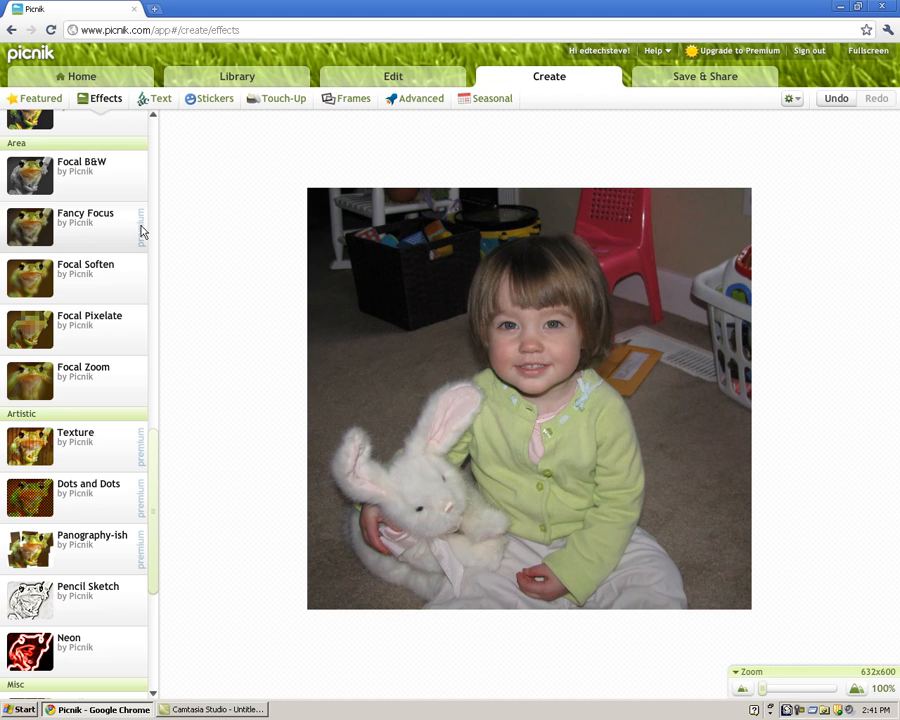
drag(150, 472, 153, 438)
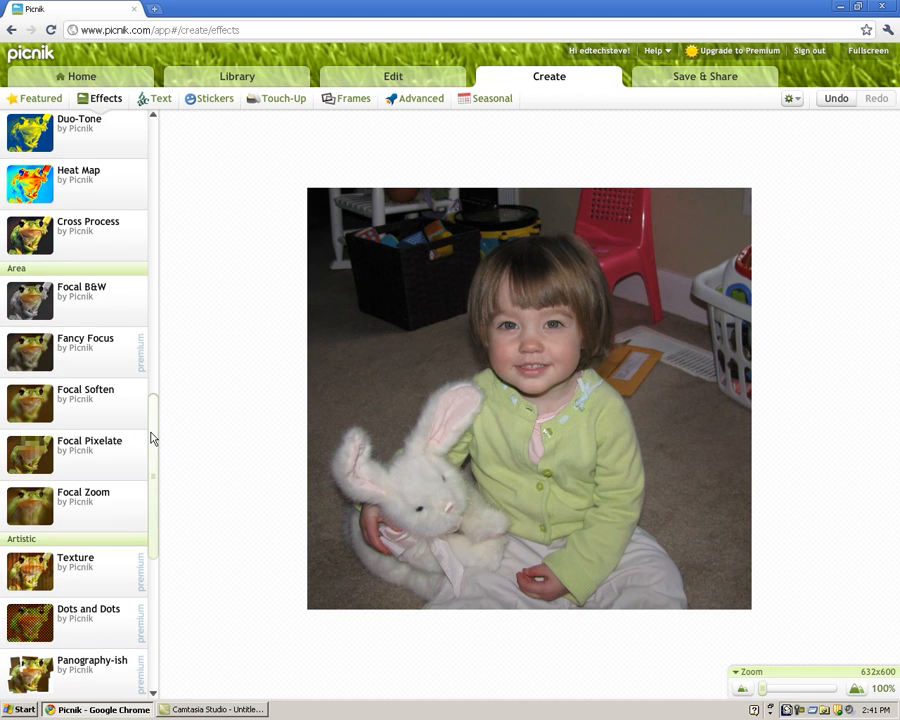
click(127, 369)
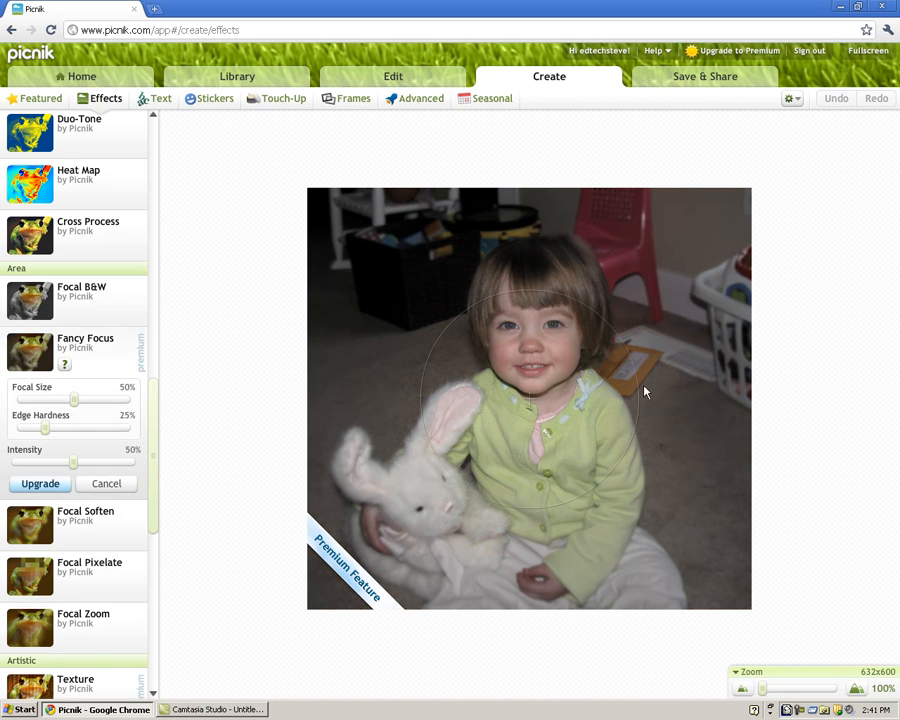
drag(553, 405, 561, 320)
click(78, 488)
scroll(156, 479, up, 10)
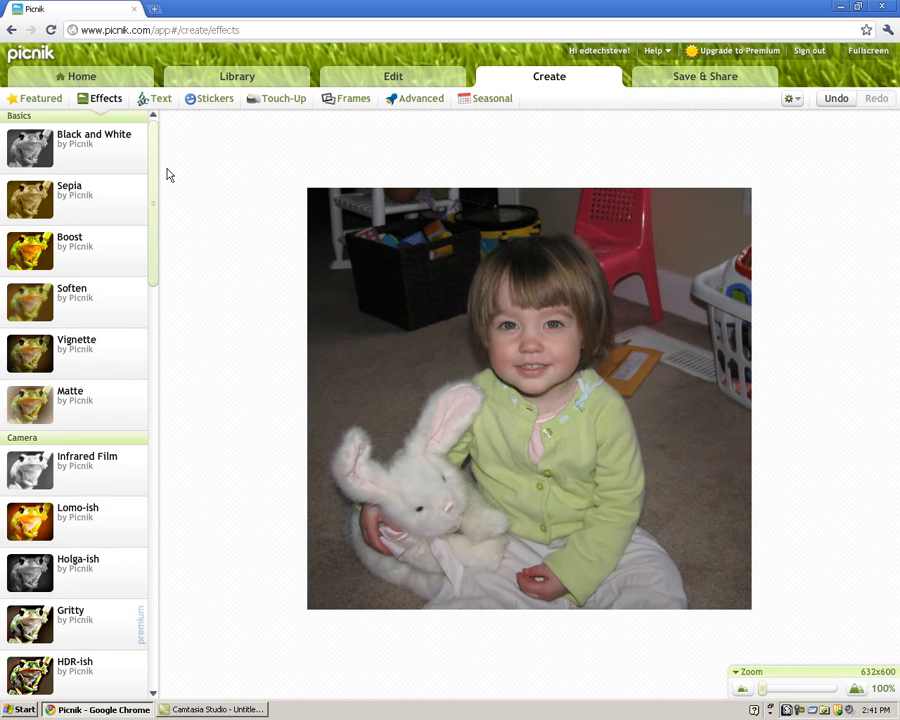
click(160, 100)
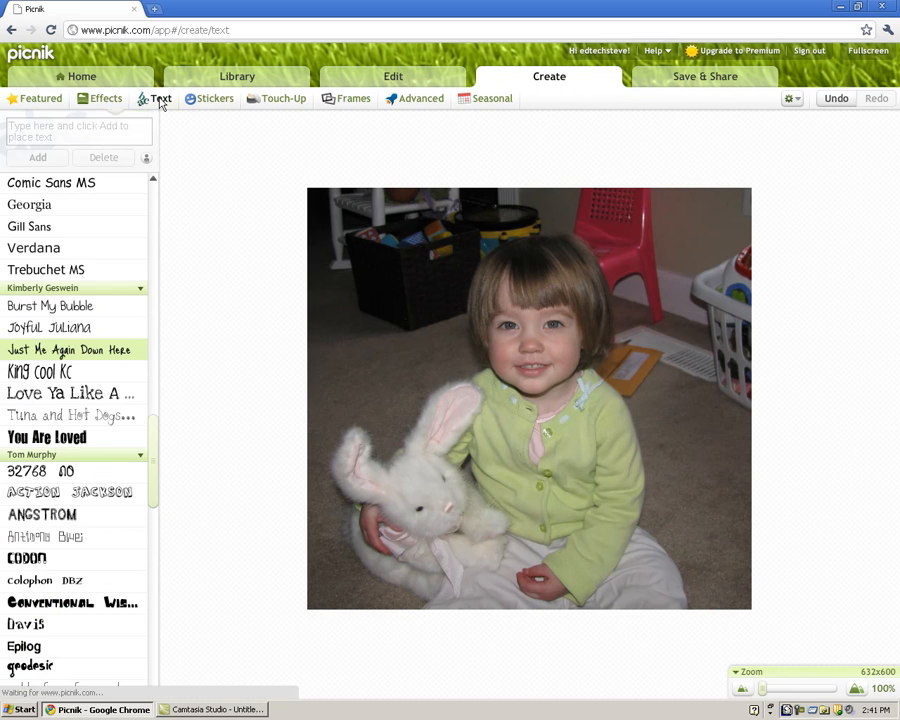
click(94, 136)
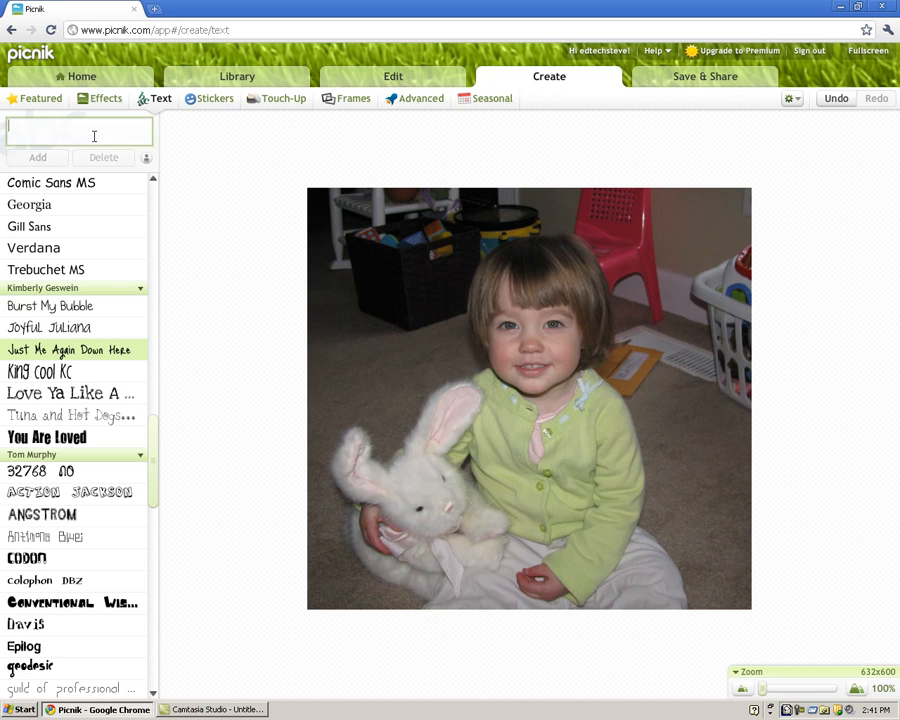
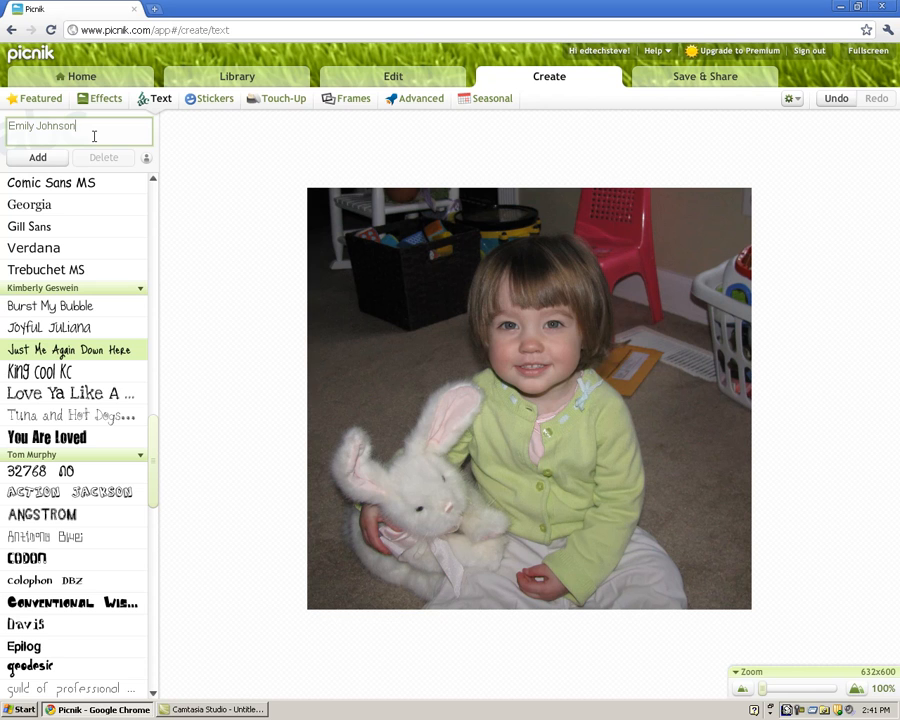
click(40, 157)
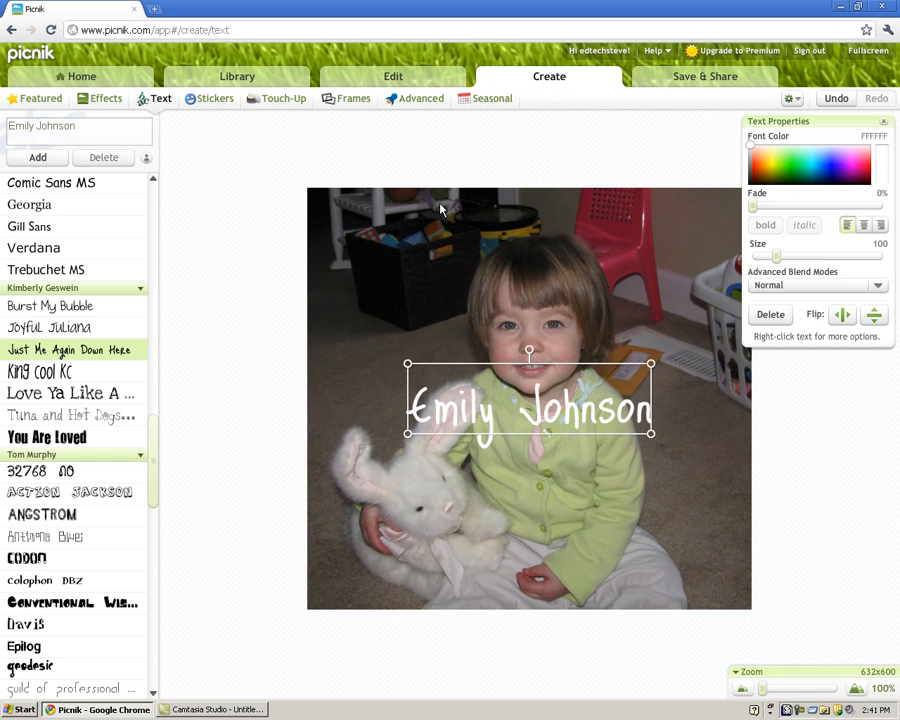
drag(550, 403, 498, 267)
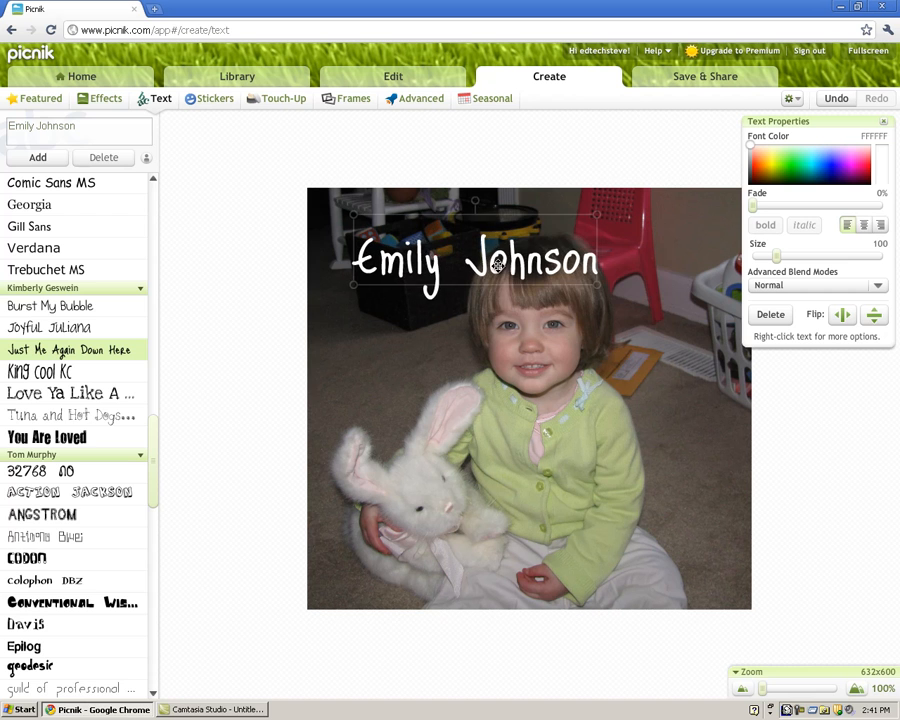
Colour the caption orange (FF6C3C), keep it fully opaque, and enlarge it to size 103
mouse_move(758, 153)
mouse_down()
mouse_move(862, 162)
mouse_move(828, 163)
mouse_up()
mouse_move(759, 207)
mouse_down()
mouse_move(854, 209)
mouse_move(752, 207)
mouse_move(760, 162)
mouse_move(749, 154)
mouse_move(756, 160)
mouse_up()
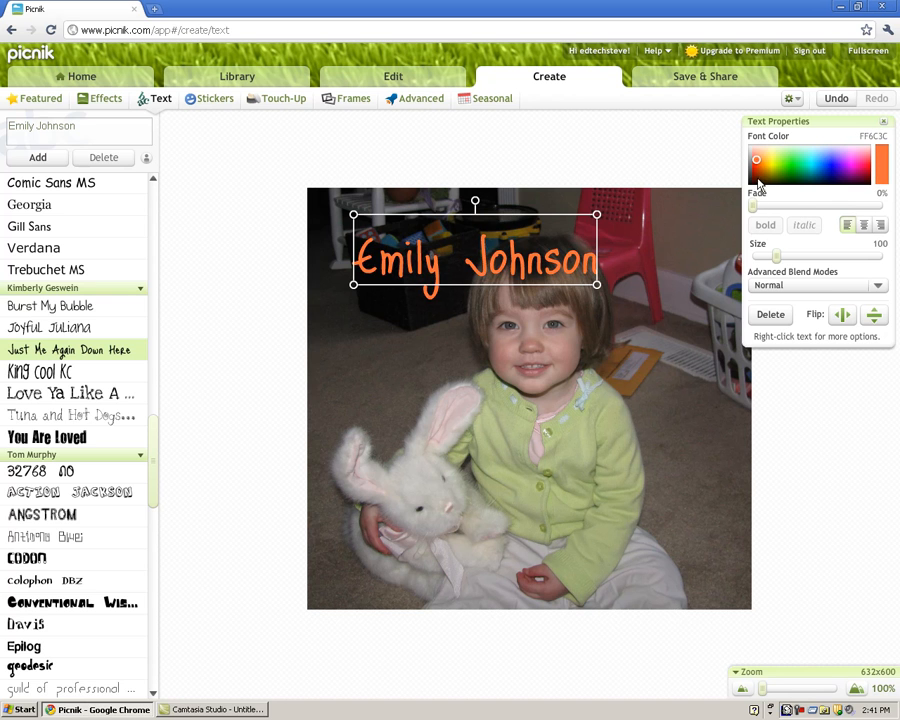
mouse_move(776, 256)
mouse_down()
mouse_move(842, 259)
mouse_move(781, 263)
mouse_up()
Keep the caption's blend mode at Normal and, after trying several fonts, set it in Green Piloww
click(850, 289)
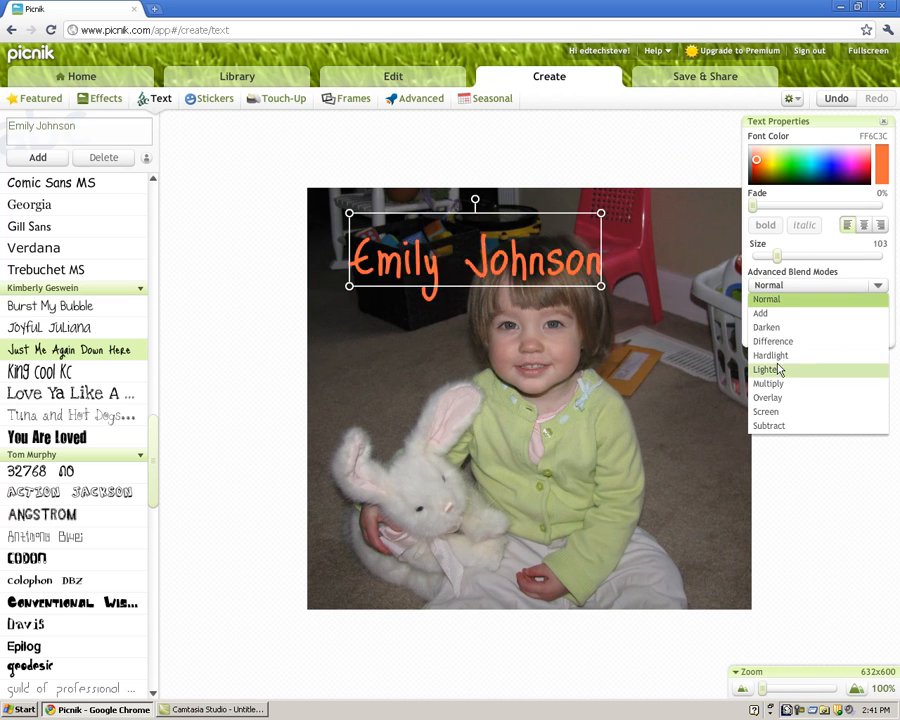
click(778, 296)
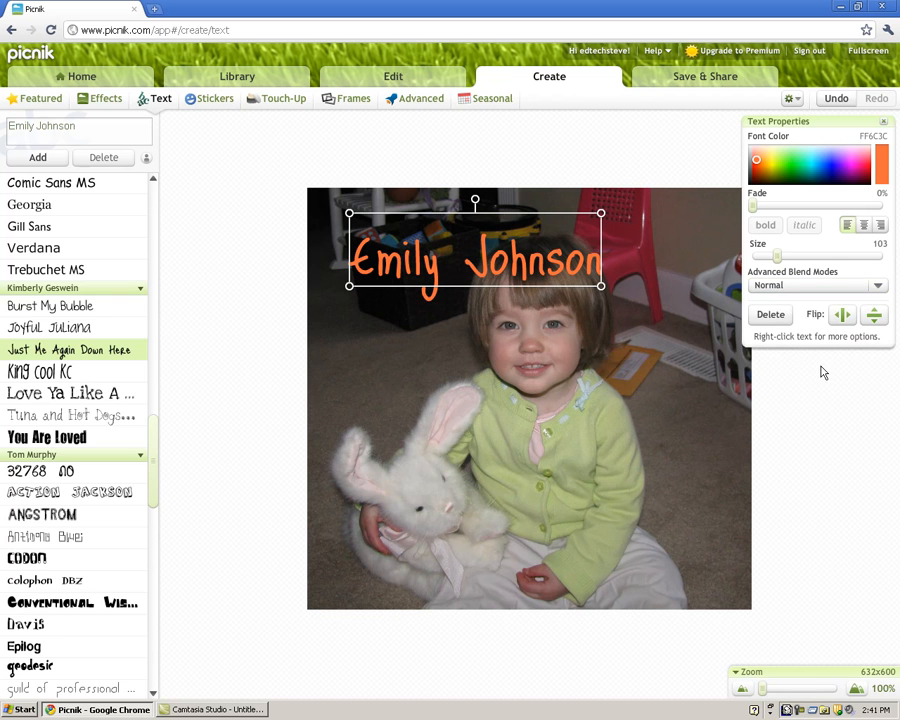
drag(155, 432, 155, 362)
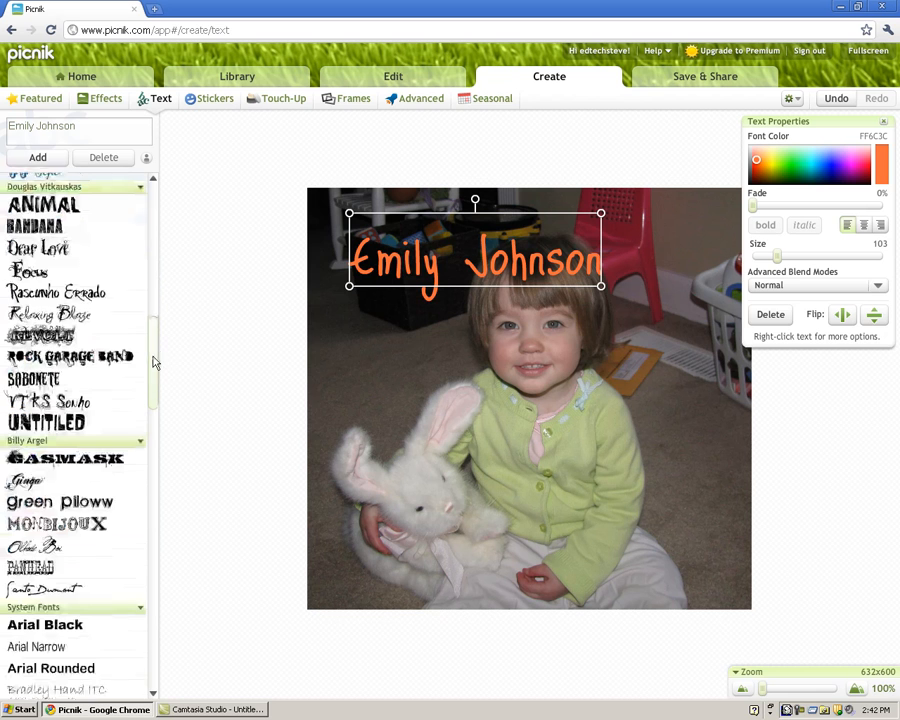
click(50, 290)
click(50, 306)
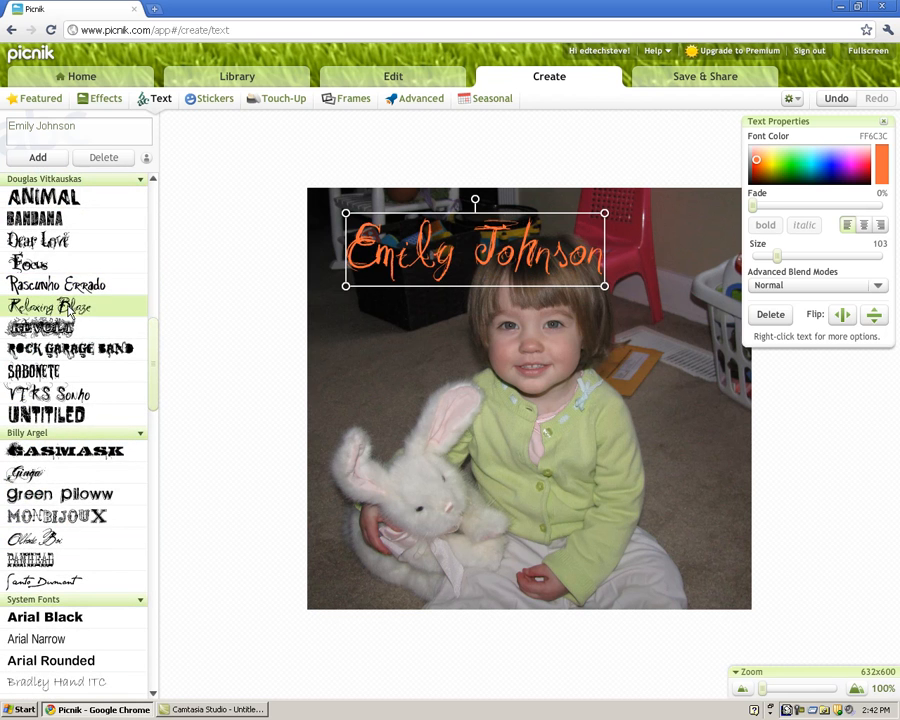
scroll(145, 380, down, 3)
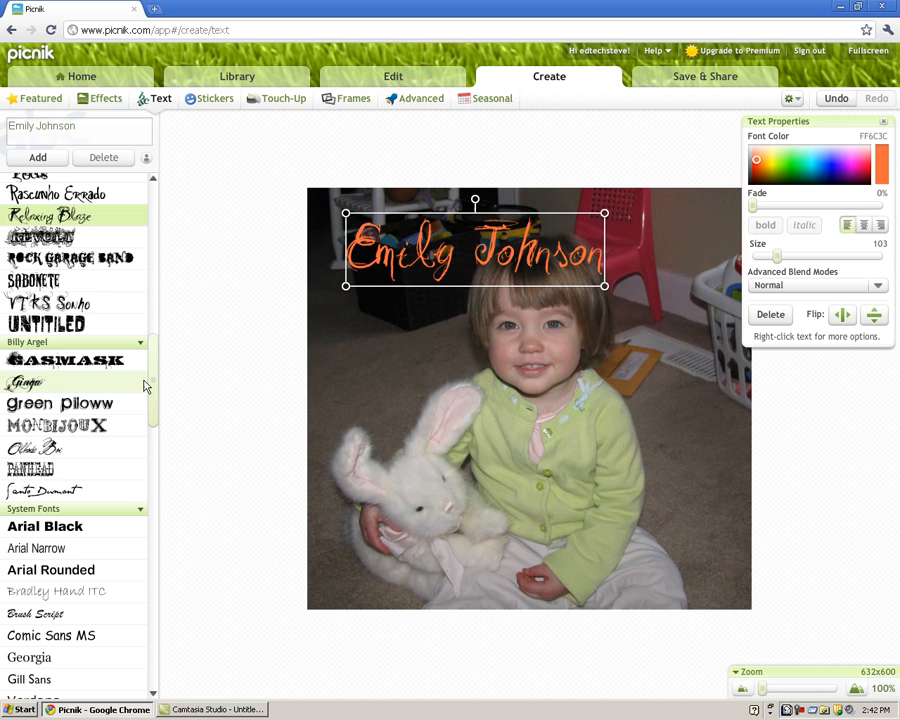
click(40, 280)
click(60, 403)
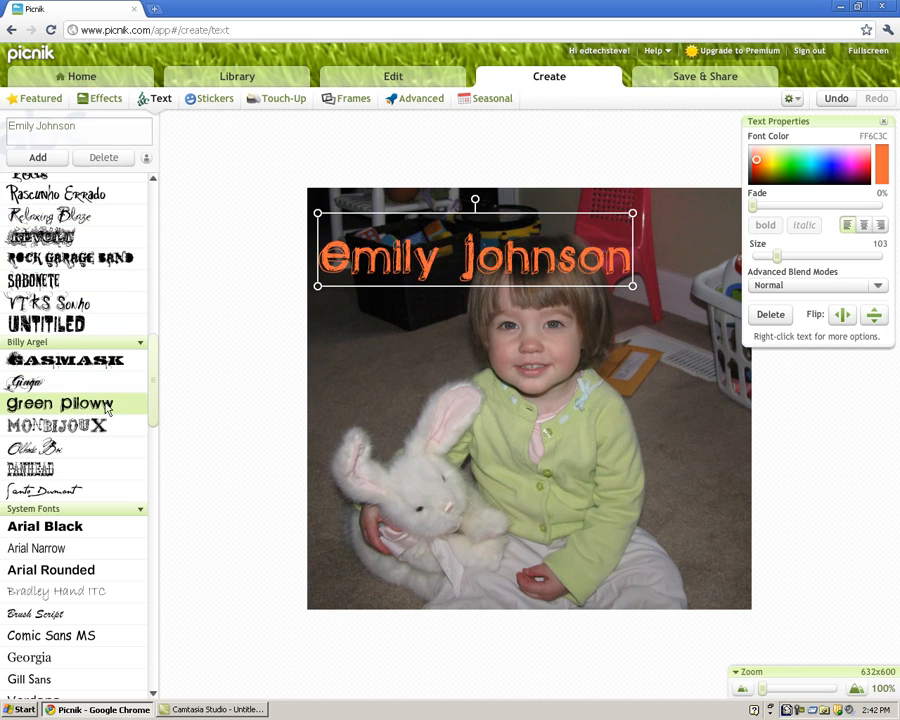
Shrink the caption to size 89 and move it toward the photo's top right
drag(388, 265, 405, 244)
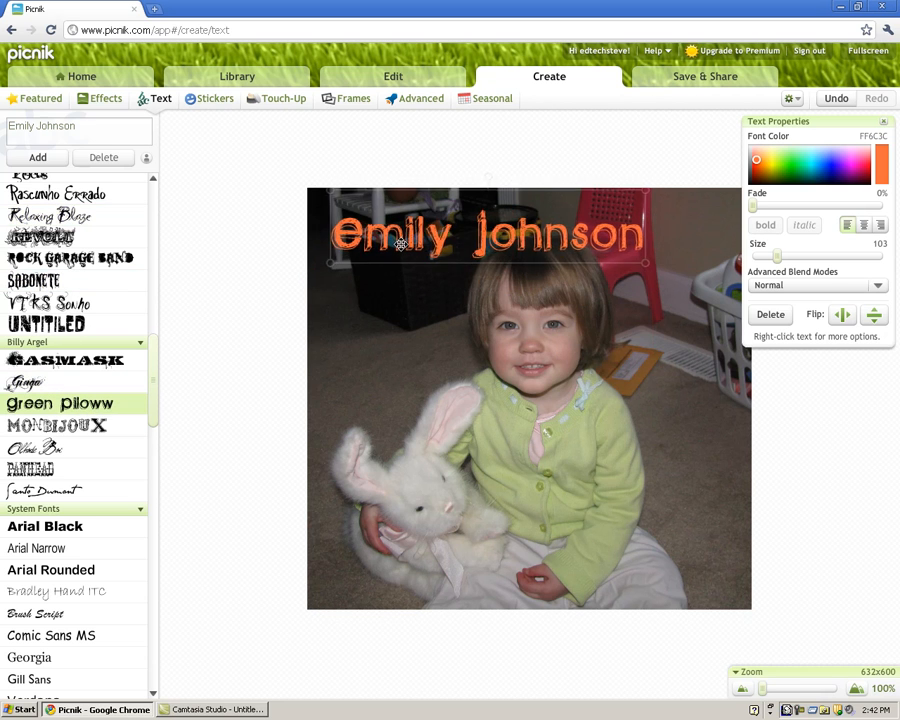
drag(653, 266, 606, 257)
drag(400, 235, 481, 240)
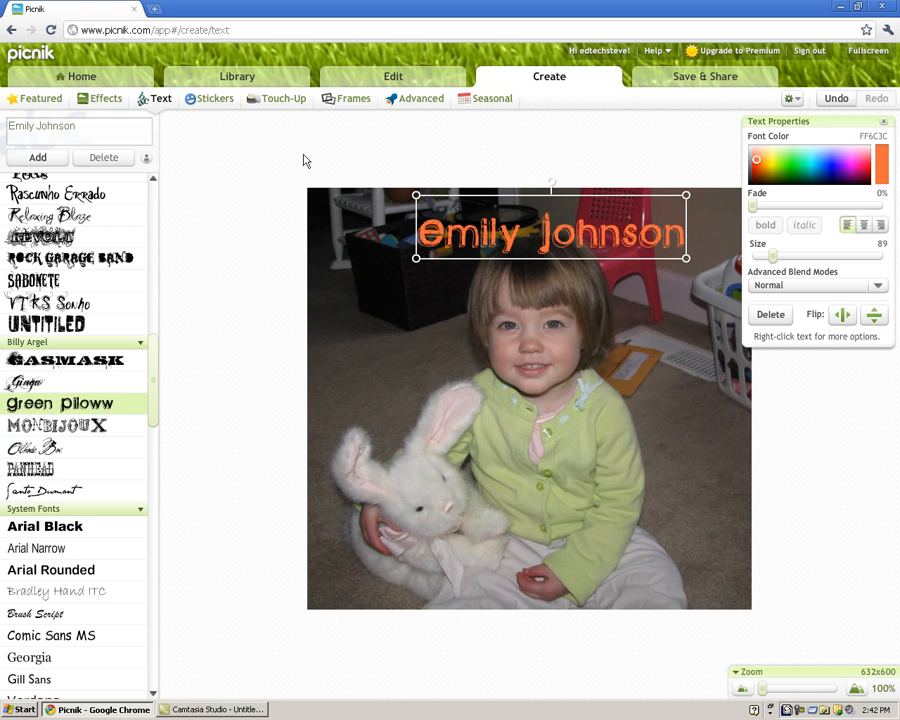
click(211, 101)
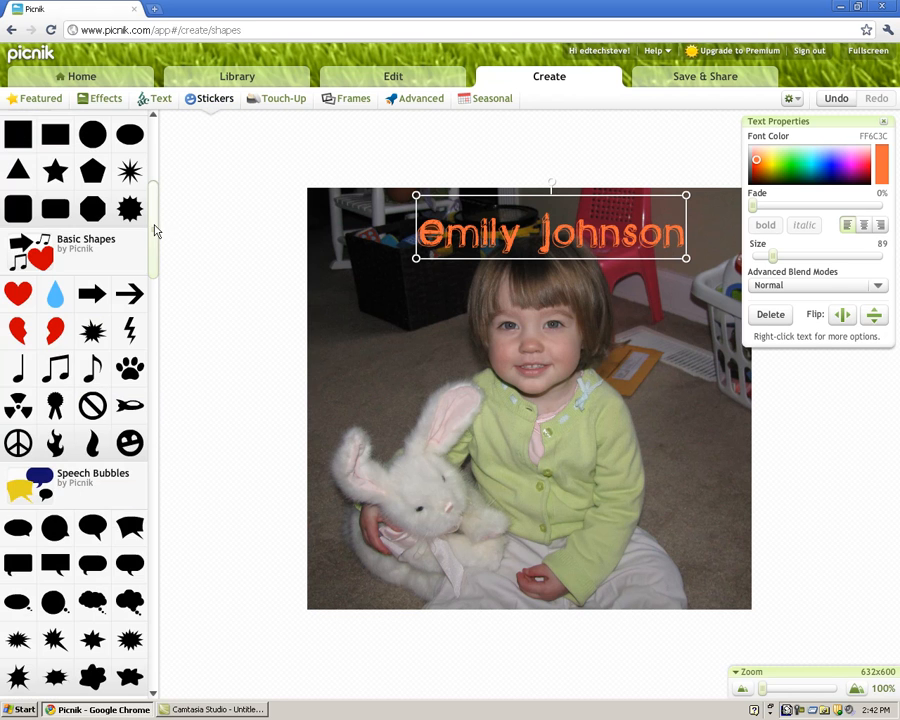
Collapse the Geometric, Basic Shapes and Speech Bubbles sticker groups and briefly preview Carnival stickers
drag(155, 231, 151, 157)
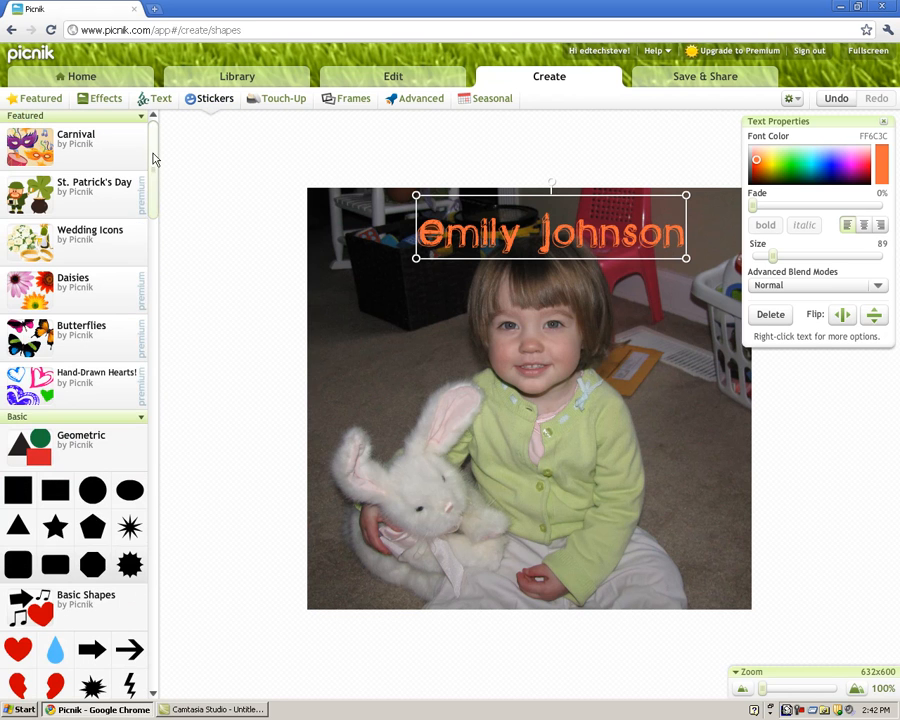
click(110, 435)
click(74, 506)
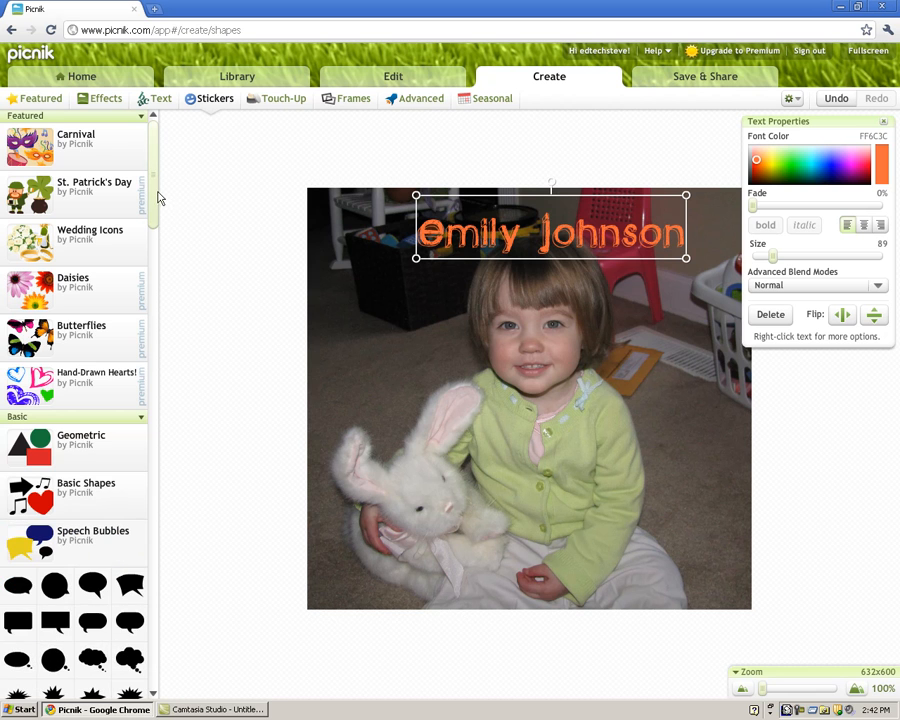
click(94, 550)
mouse_move(156, 194)
mouse_down()
mouse_move(153, 204)
mouse_move(155, 172)
mouse_up()
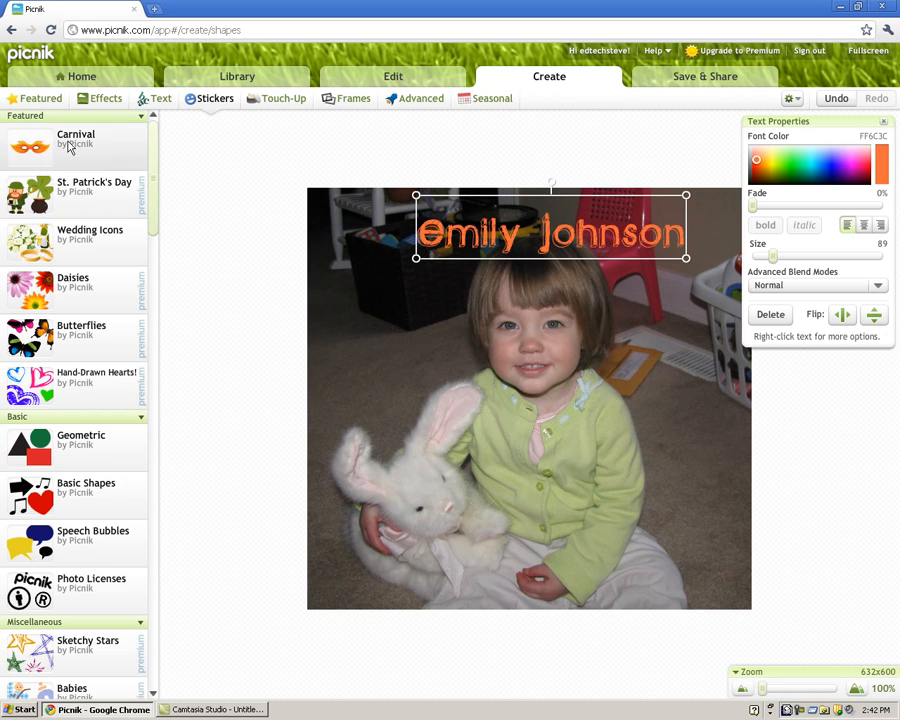
click(106, 146)
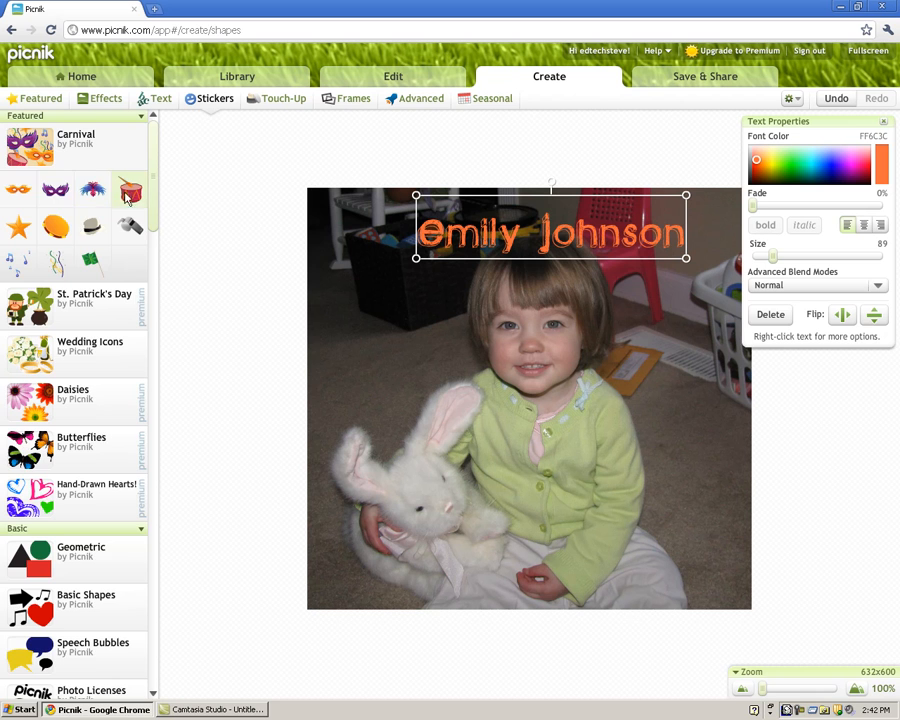
click(94, 151)
Glance at the Geometric and Basic Shapes stickers, then expand the Speech Bubbles group
drag(153, 165, 154, 217)
click(55, 210)
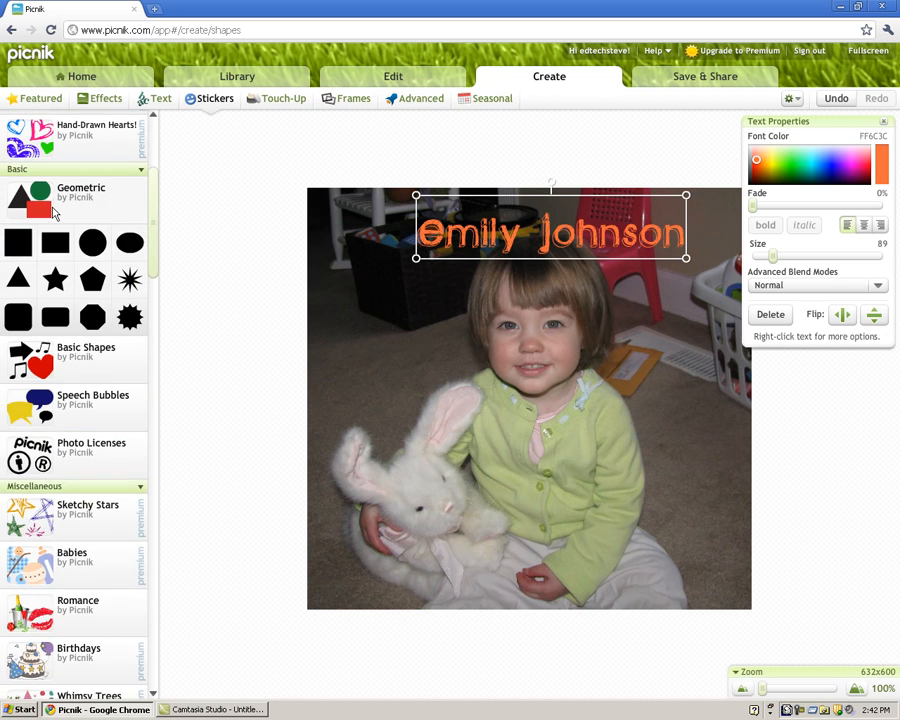
click(55, 210)
click(74, 256)
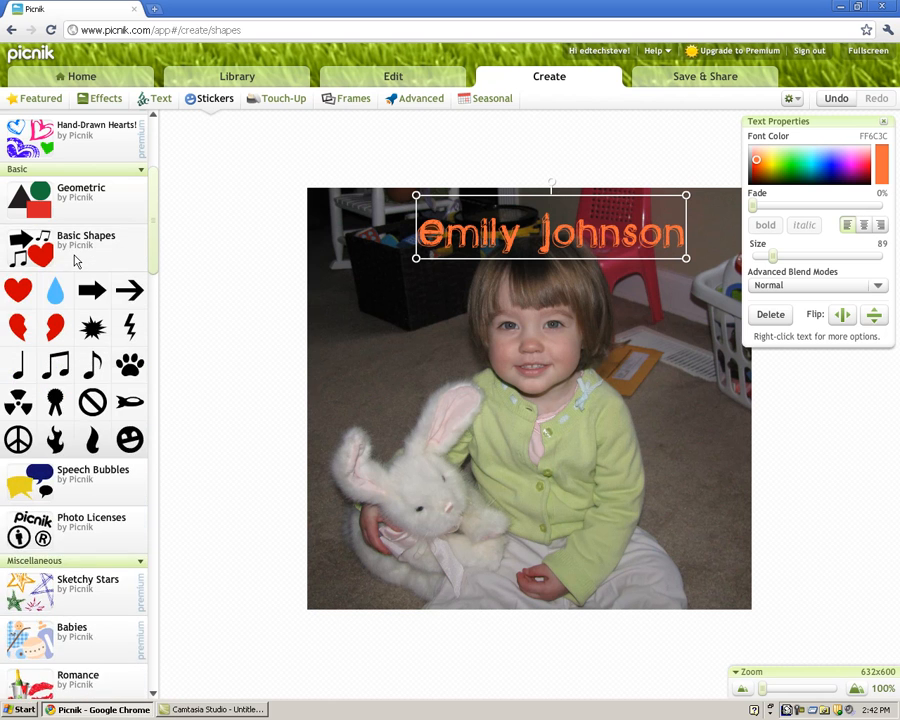
click(74, 256)
drag(153, 267, 152, 277)
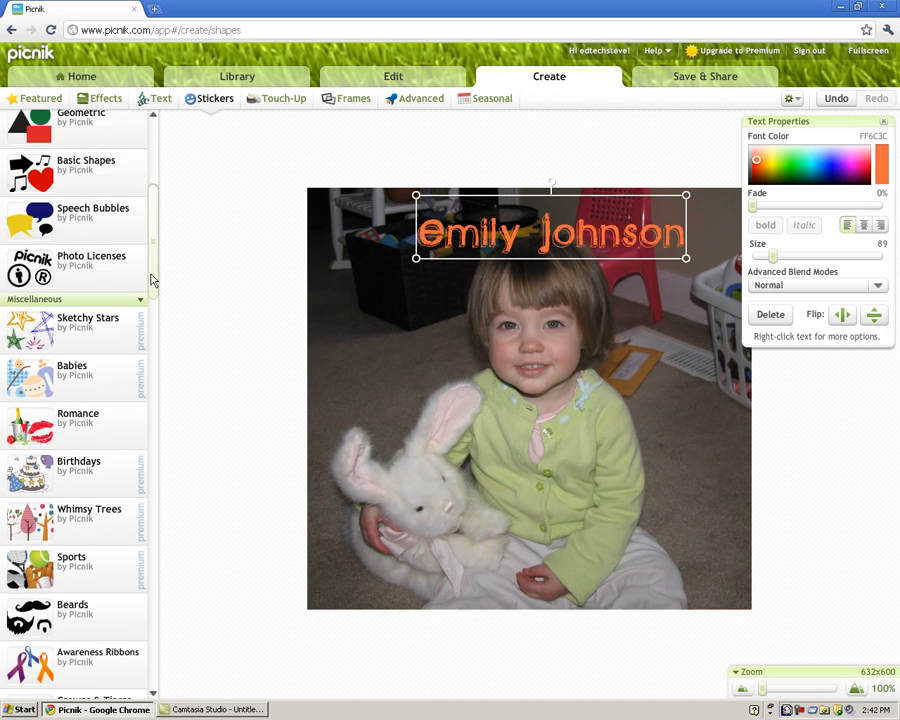
click(55, 230)
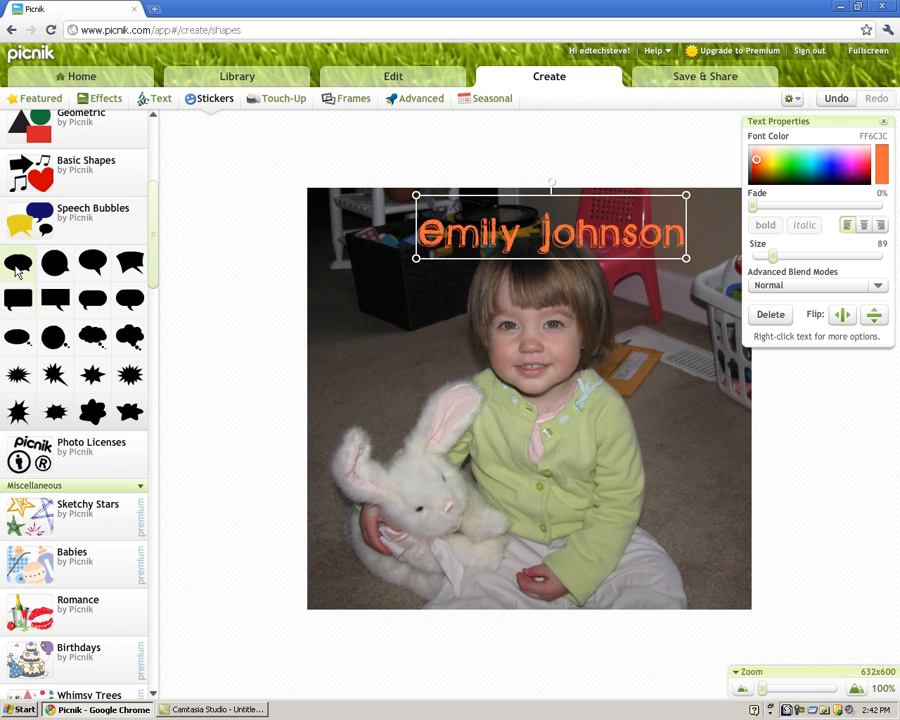
Place a round speech bubble at the photo's top left and move the name text down over the toddler
drag(52, 270, 486, 398)
drag(426, 363, 425, 300)
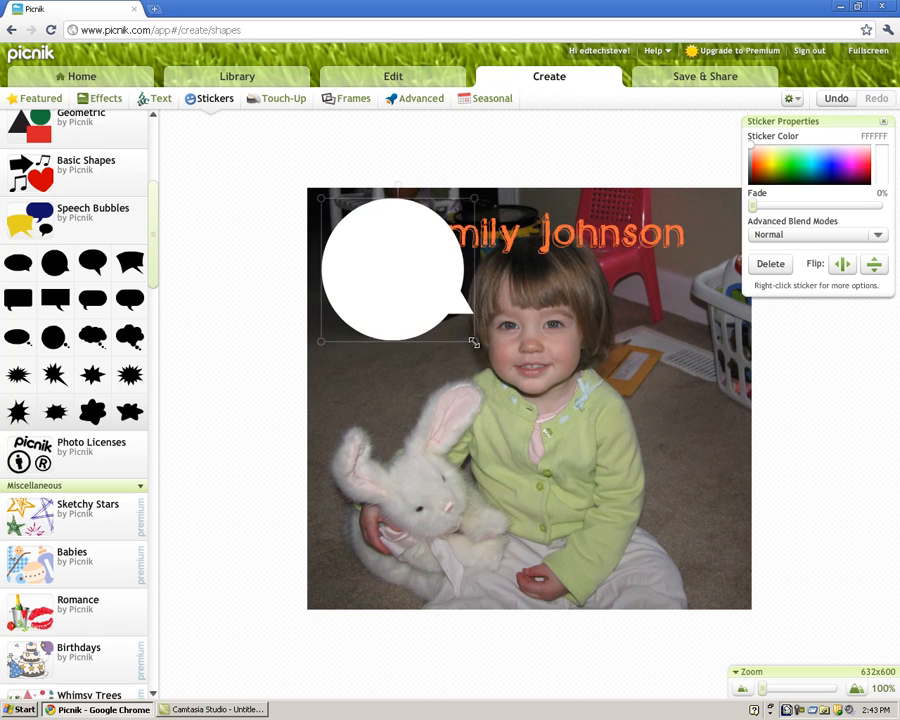
drag(511, 234, 456, 416)
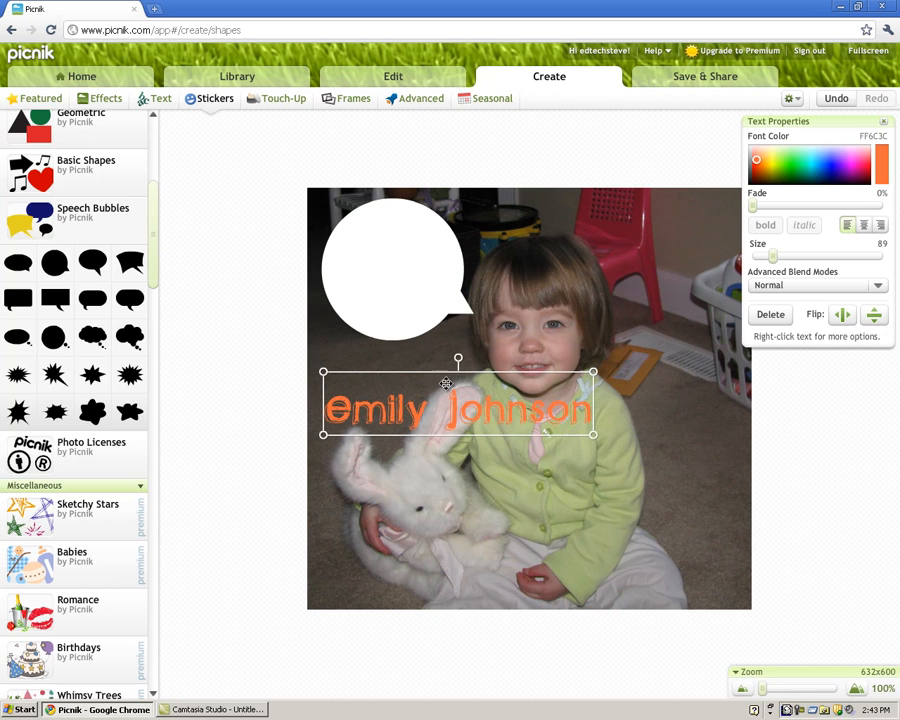
Send the speech bubble to the back, behind the name text
click(386, 274)
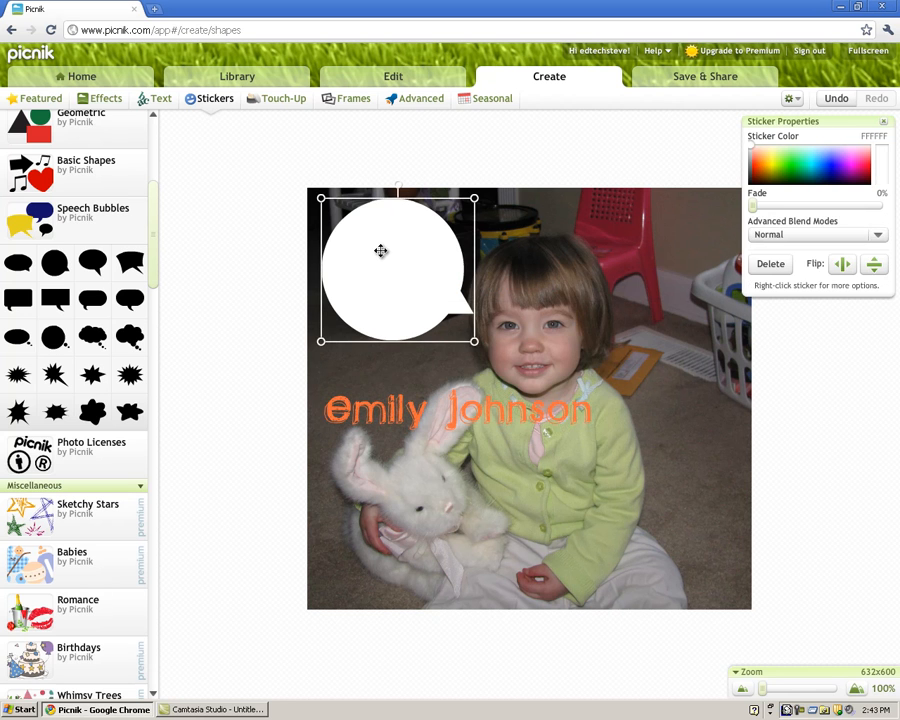
right_click(382, 253)
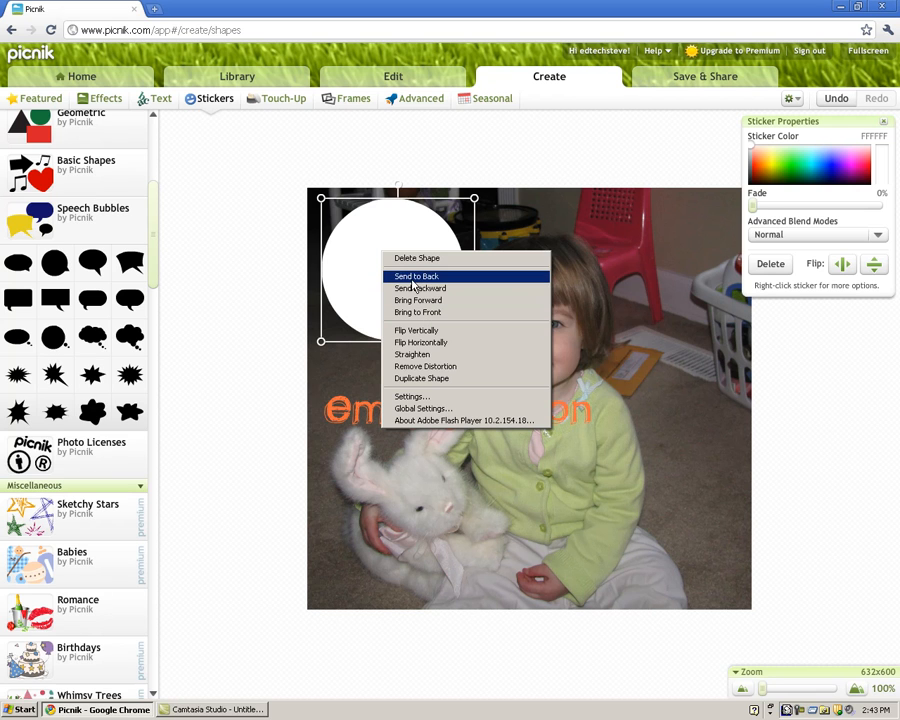
click(416, 277)
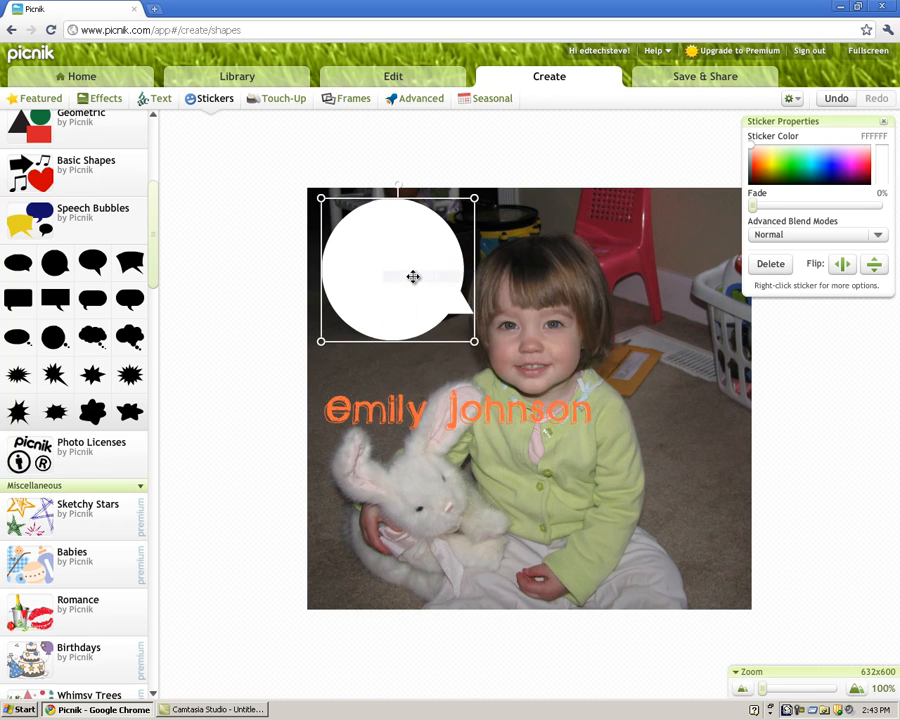
click(455, 419)
drag(455, 419, 463, 275)
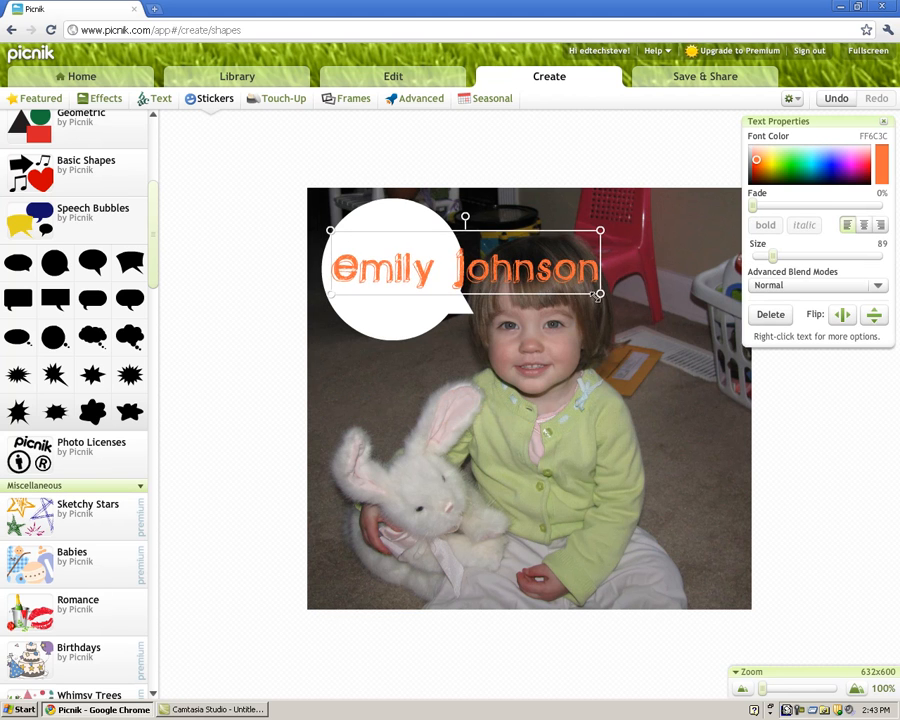
drag(599, 291, 417, 247)
click(420, 258)
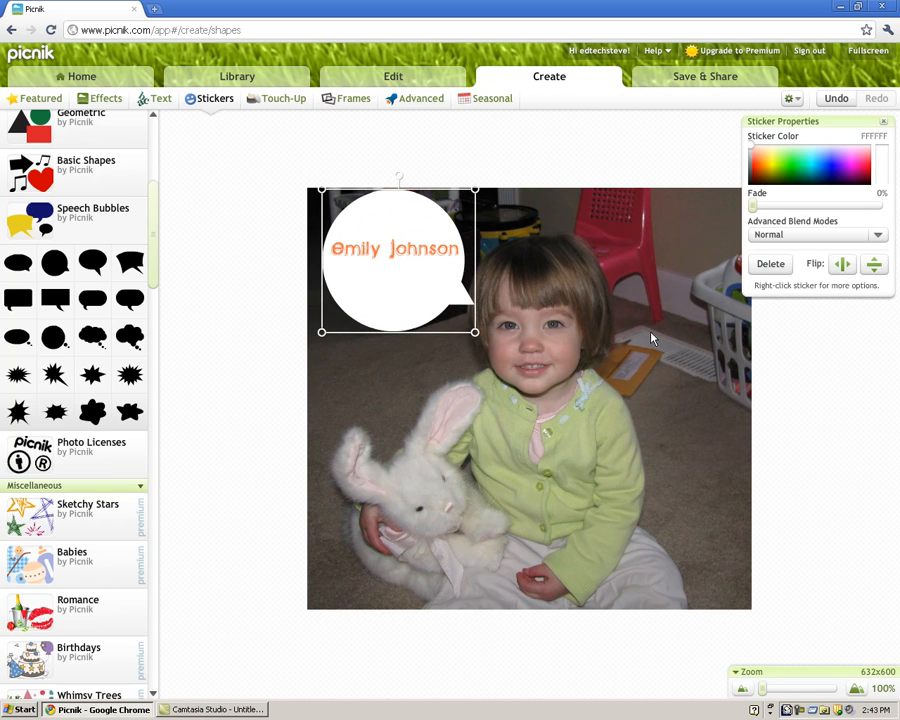
drag(152, 286, 157, 173)
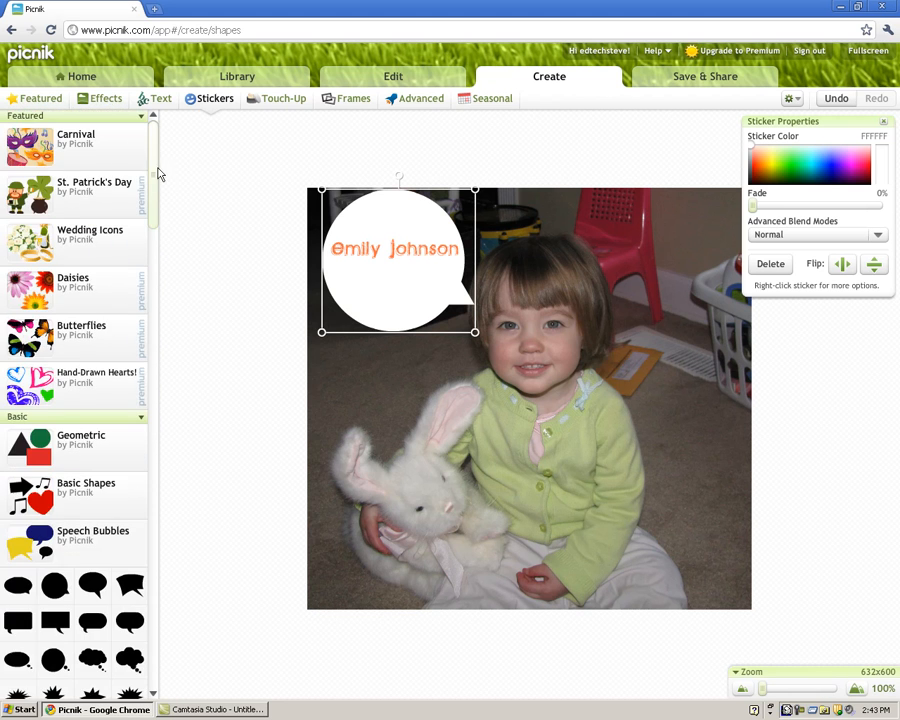
Apply the Blemish Fix touch-up to the photo
click(291, 100)
scroll(156, 395, up, 1)
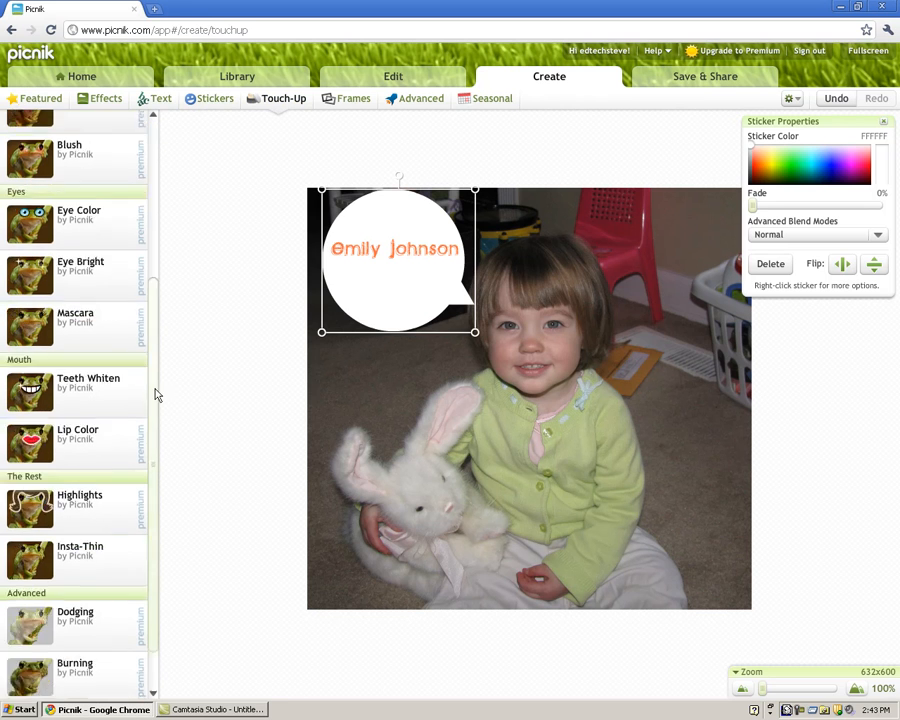
scroll(156, 395, up, 2)
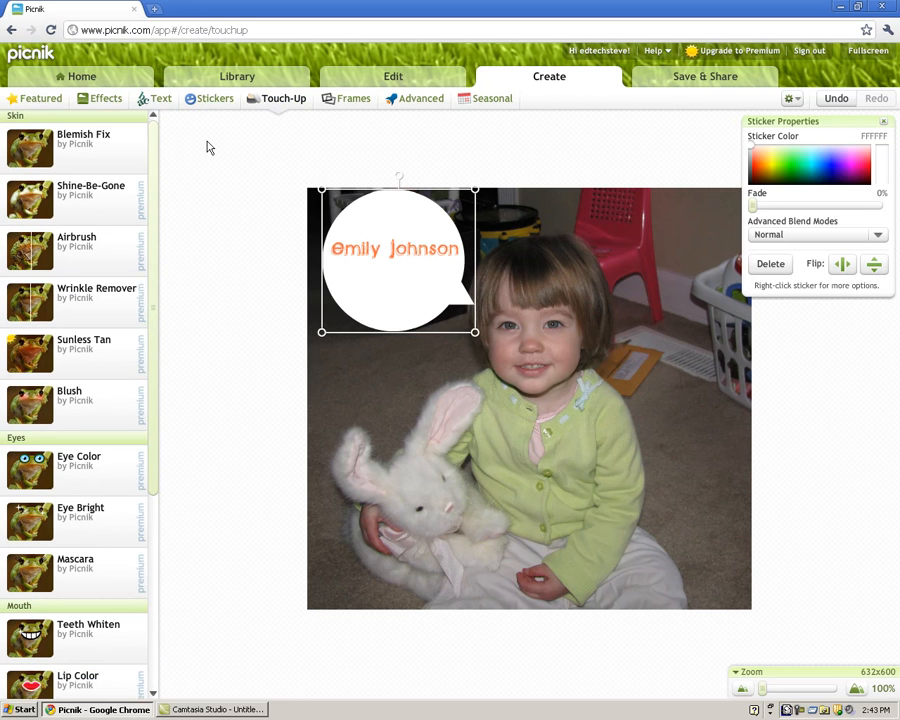
click(78, 152)
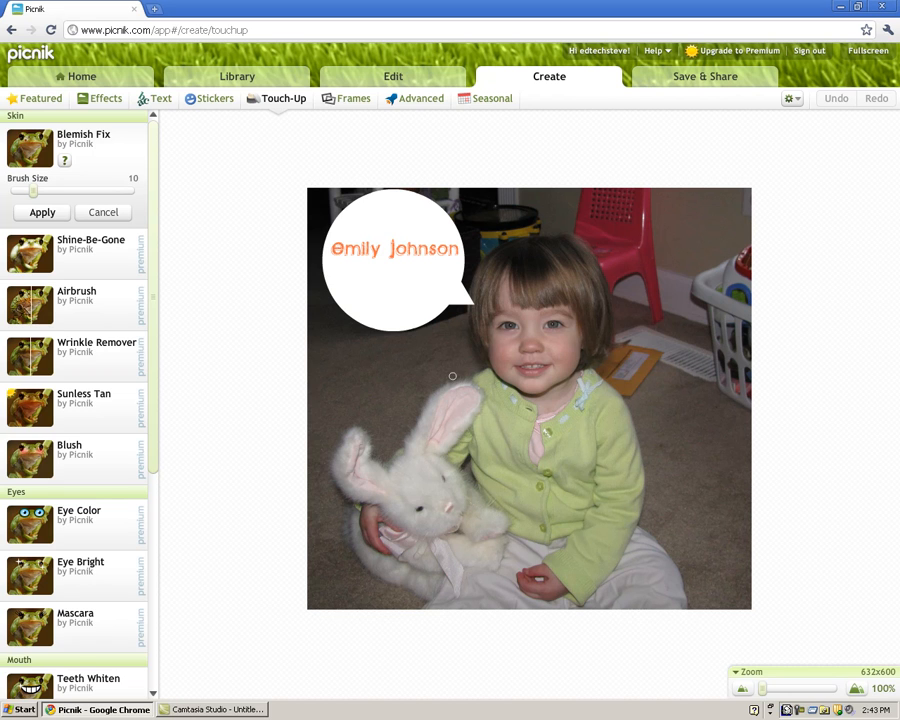
click(50, 213)
Whiten the toddler's teeth with Teeth Whiten
drag(155, 177, 156, 388)
click(85, 327)
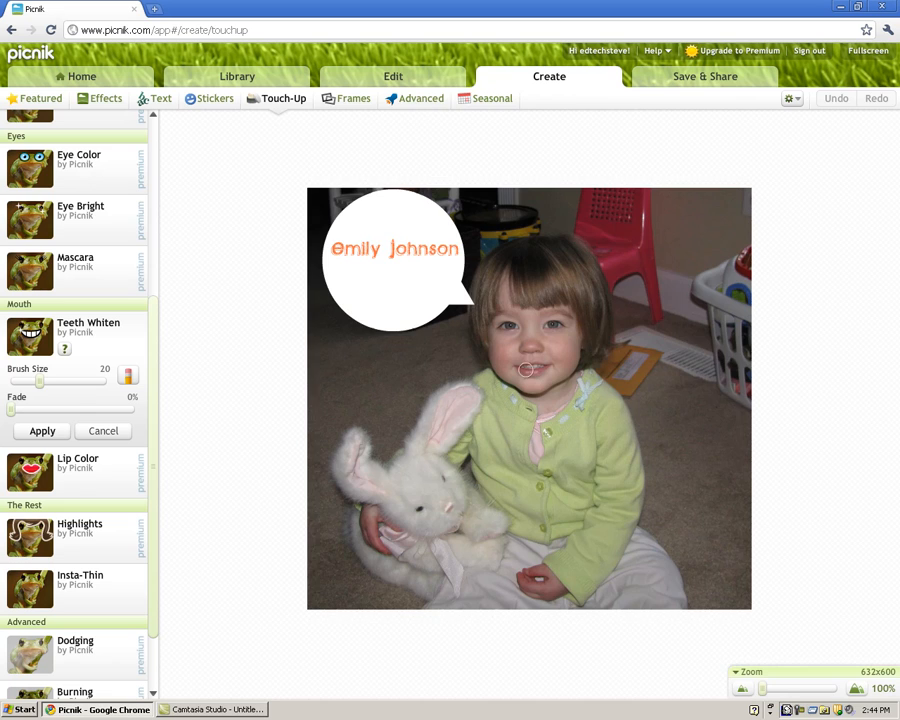
scroll(526, 370, up, 5)
click(522, 352)
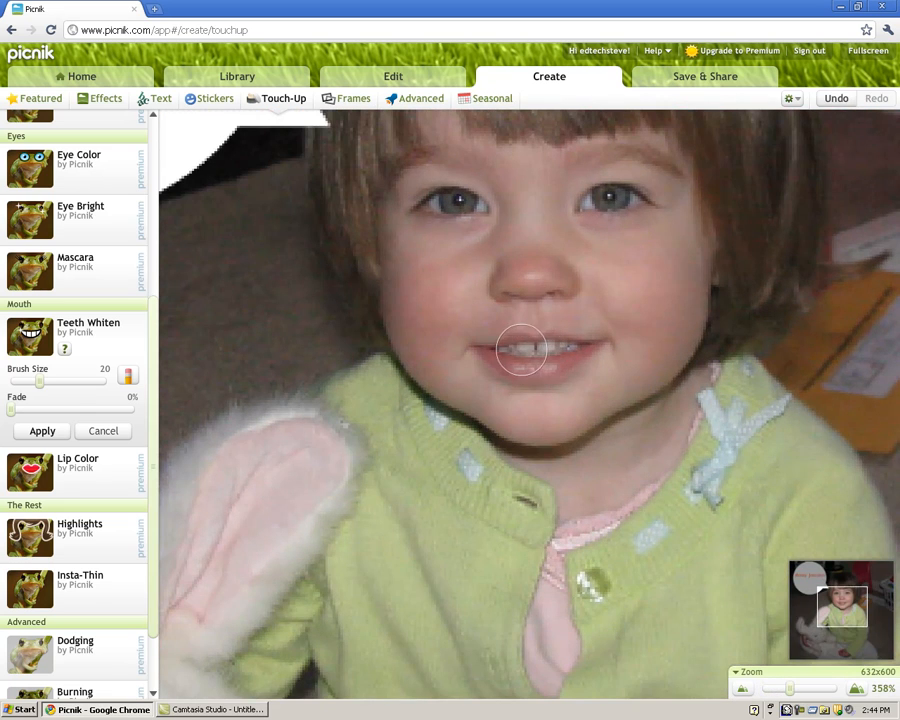
scroll(540, 355, down, 5)
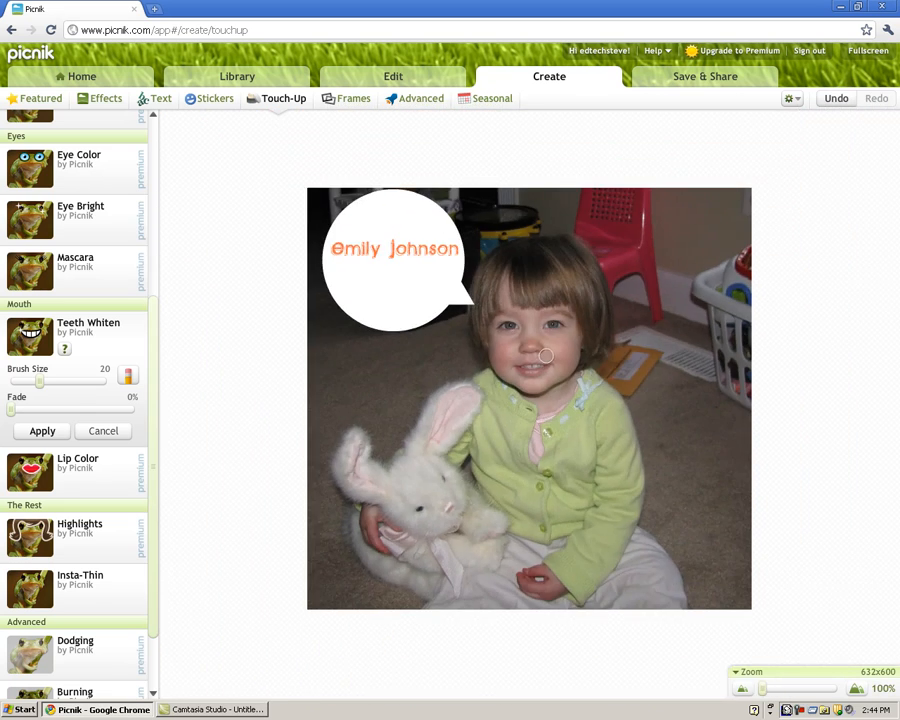
click(48, 430)
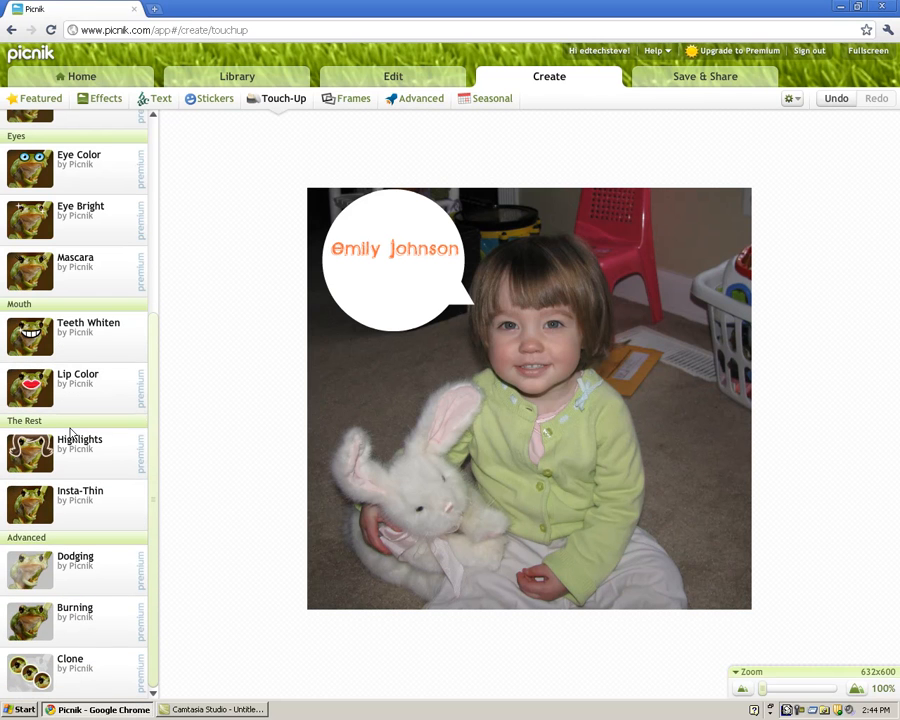
Apply Insta-Thin slimming at about 26%
click(86, 514)
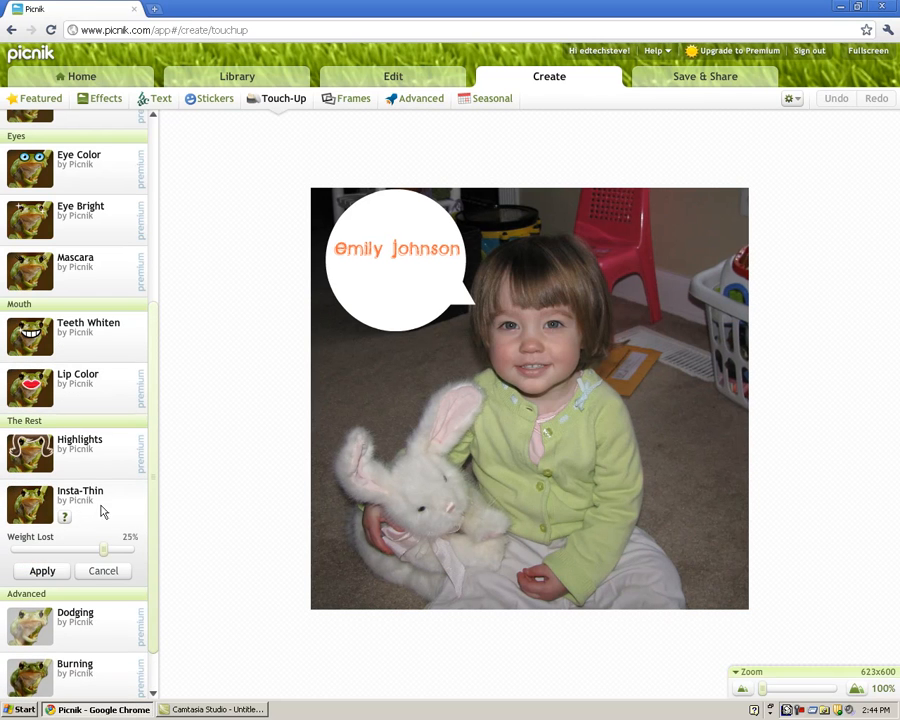
mouse_move(103, 553)
mouse_down()
mouse_move(134, 553)
mouse_move(106, 555)
mouse_up()
click(62, 571)
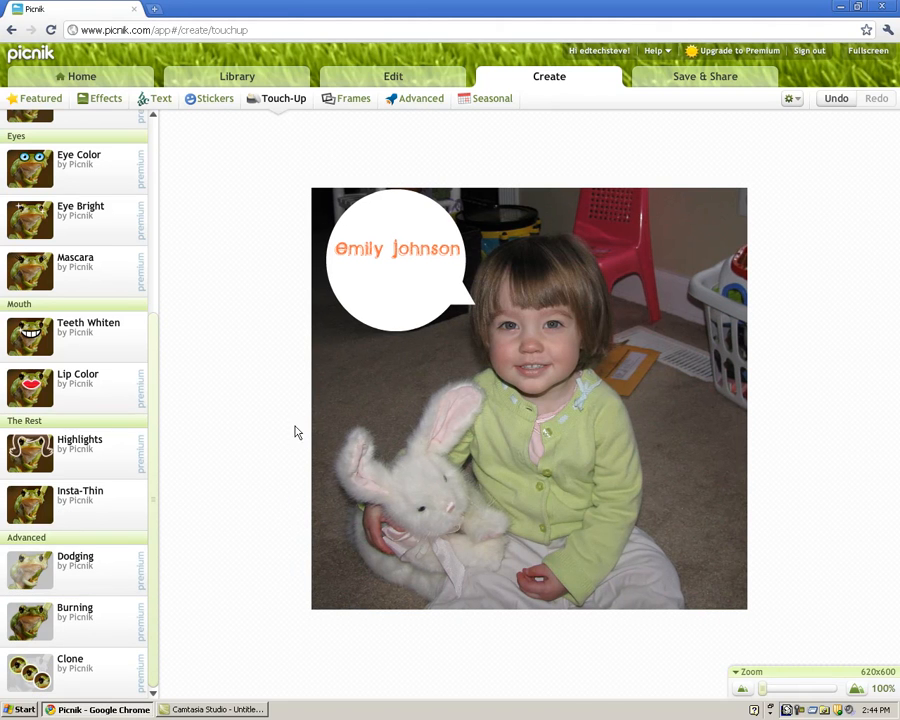
Apply a Rounded Edges frame with a corner radius of about 104
click(348, 98)
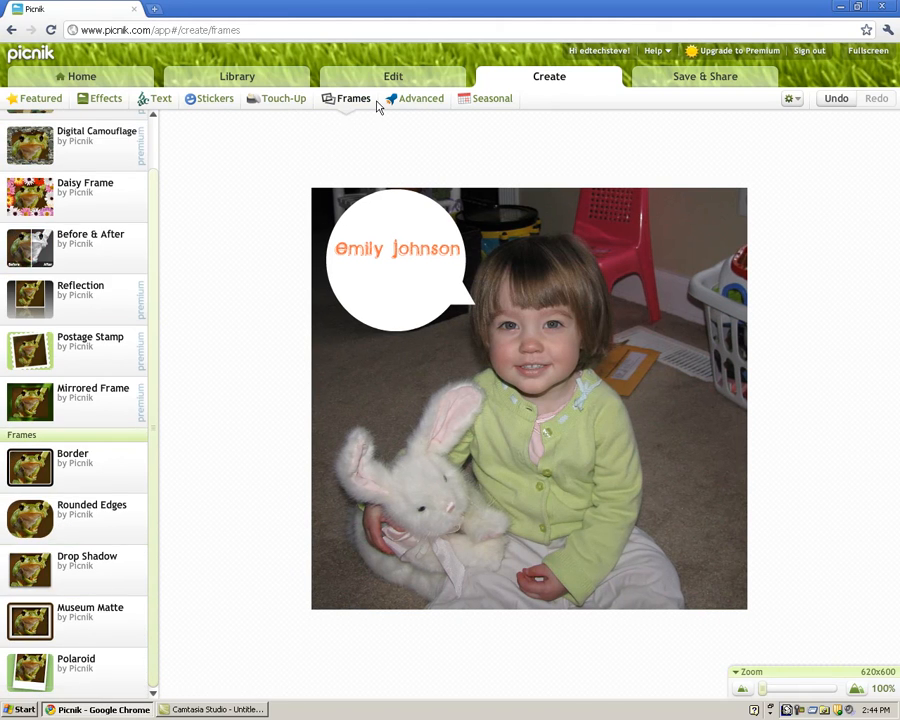
drag(155, 288, 151, 348)
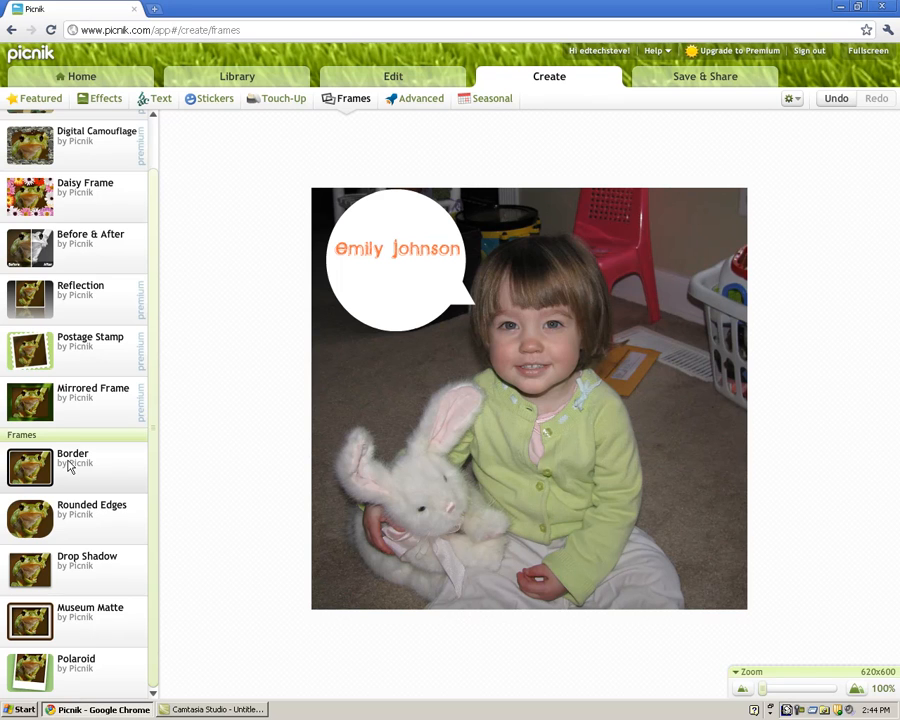
click(75, 527)
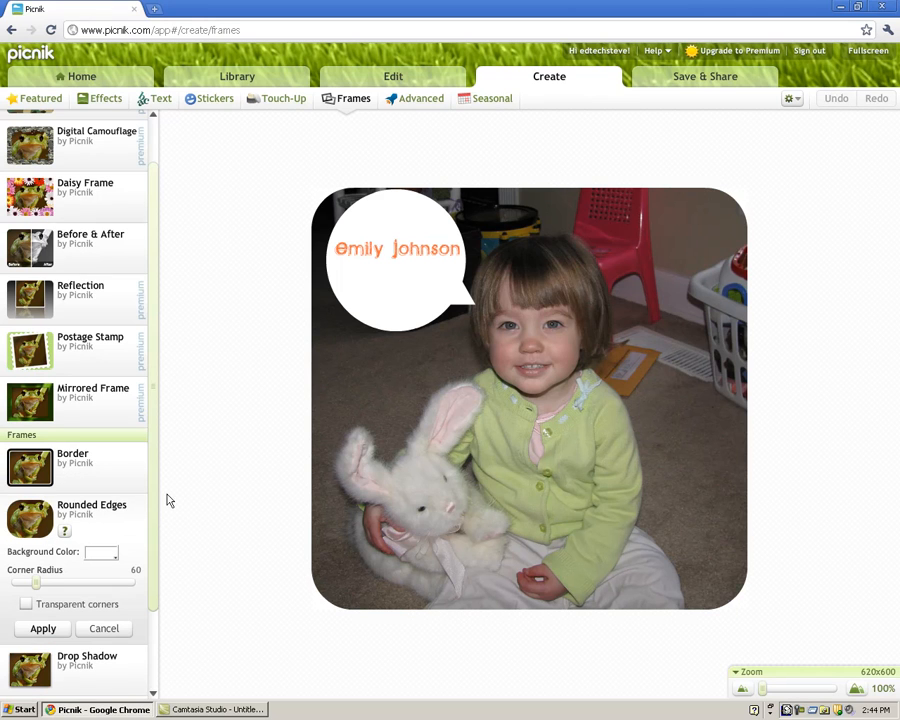
mouse_move(47, 587)
mouse_down()
mouse_move(92, 587)
mouse_move(61, 587)
mouse_up()
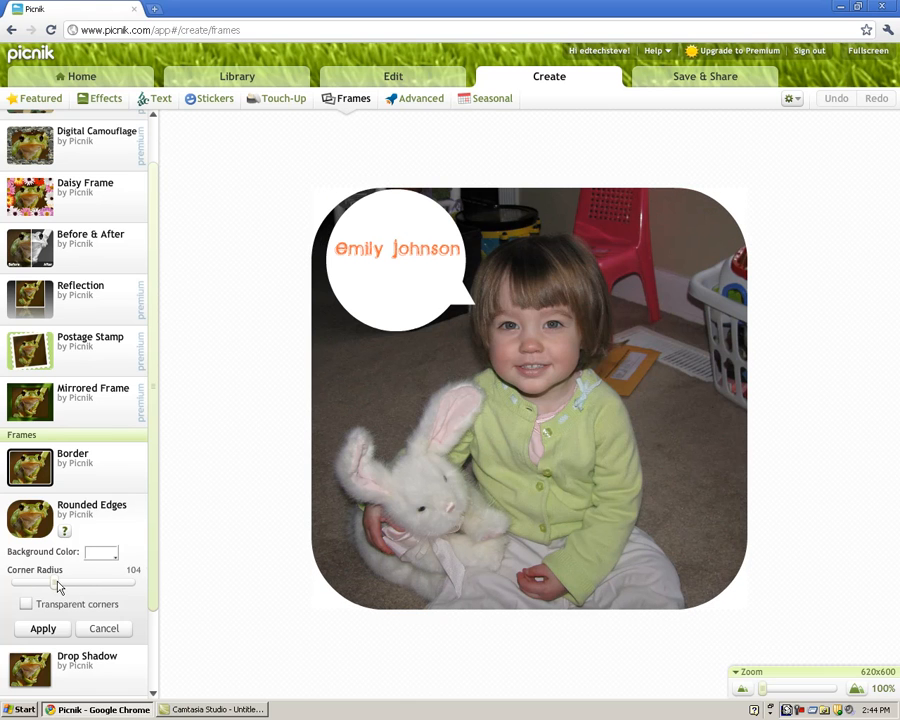
click(28, 631)
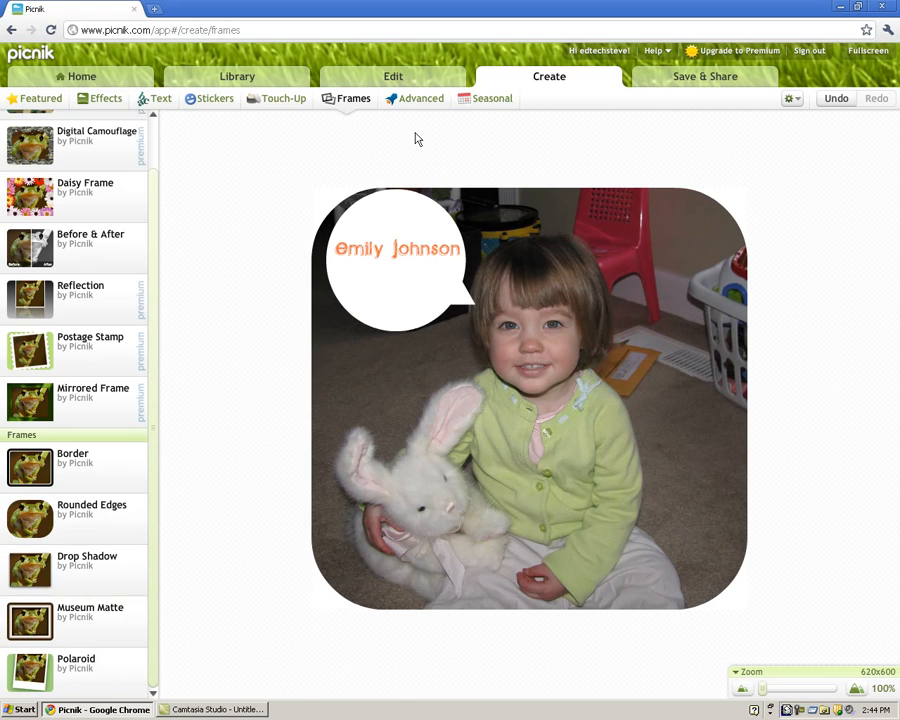
click(418, 98)
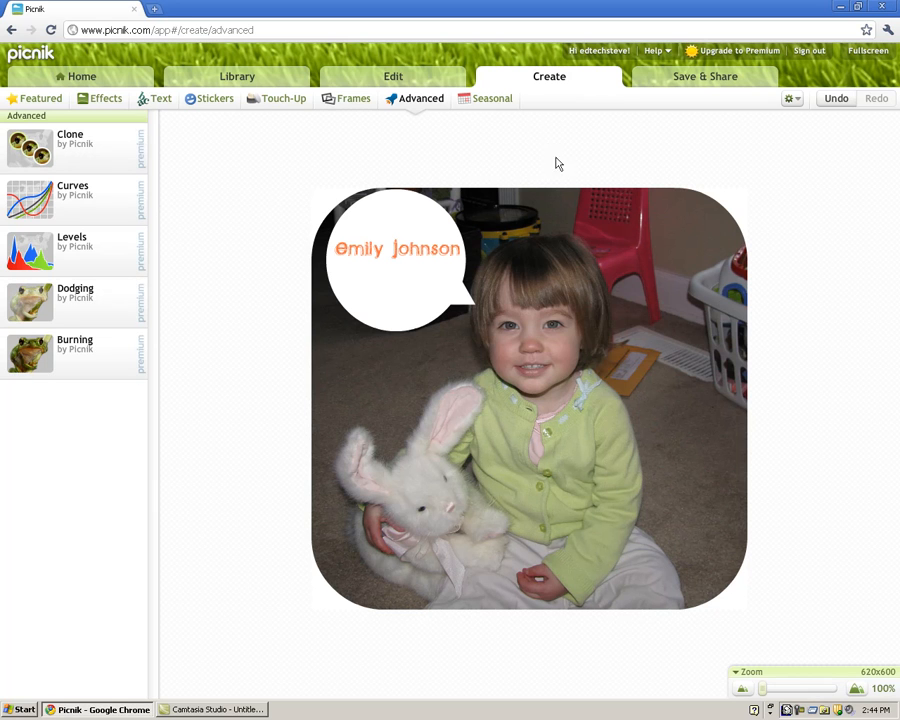
Show the Seasonal themes, expanding and then collapsing the Thanksgiving category
click(489, 100)
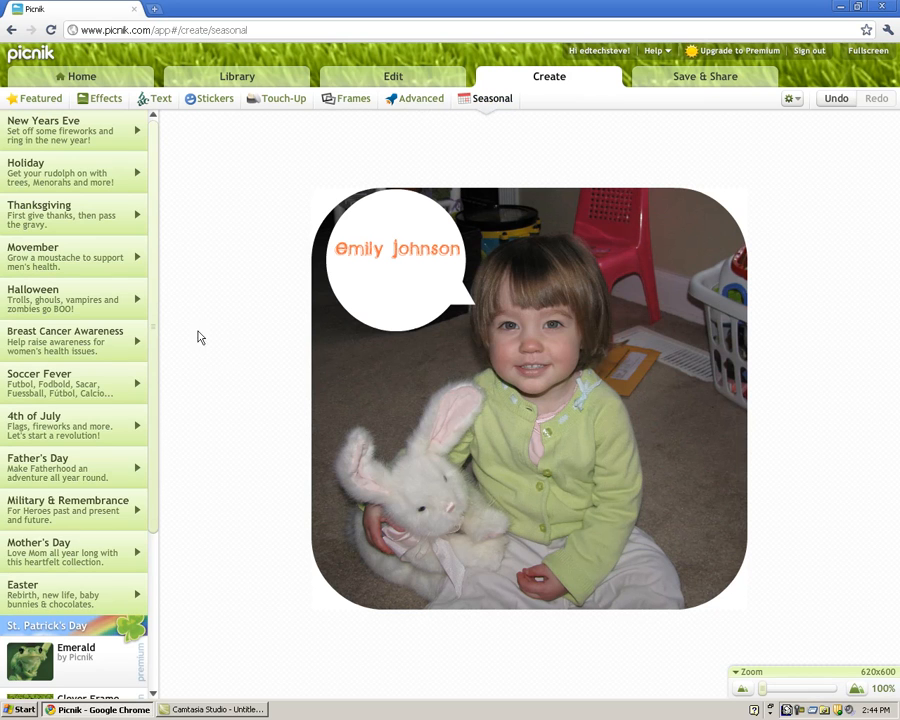
drag(155, 305, 162, 281)
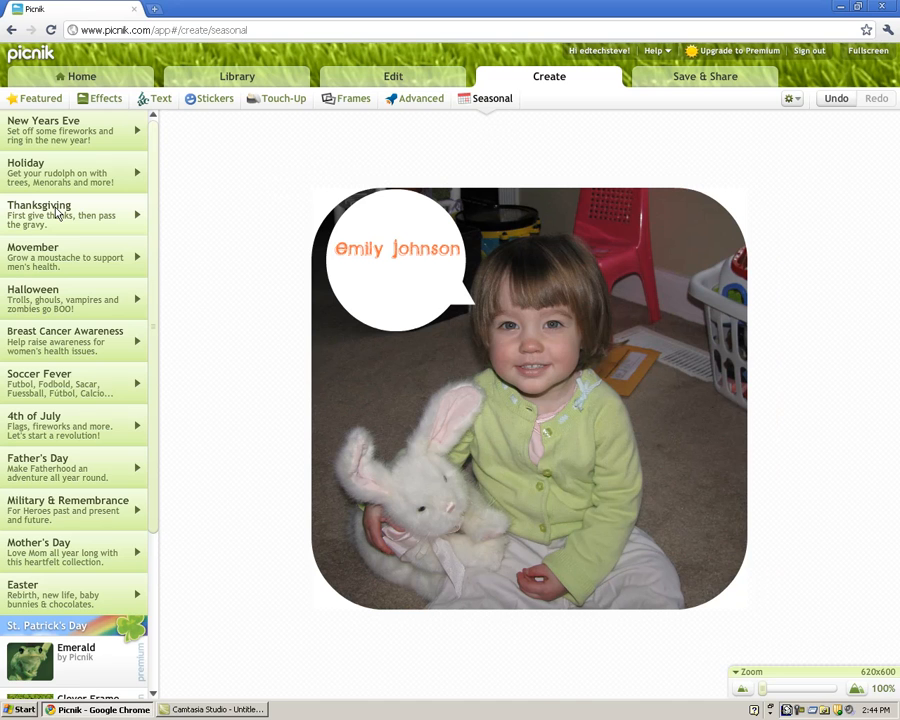
click(139, 214)
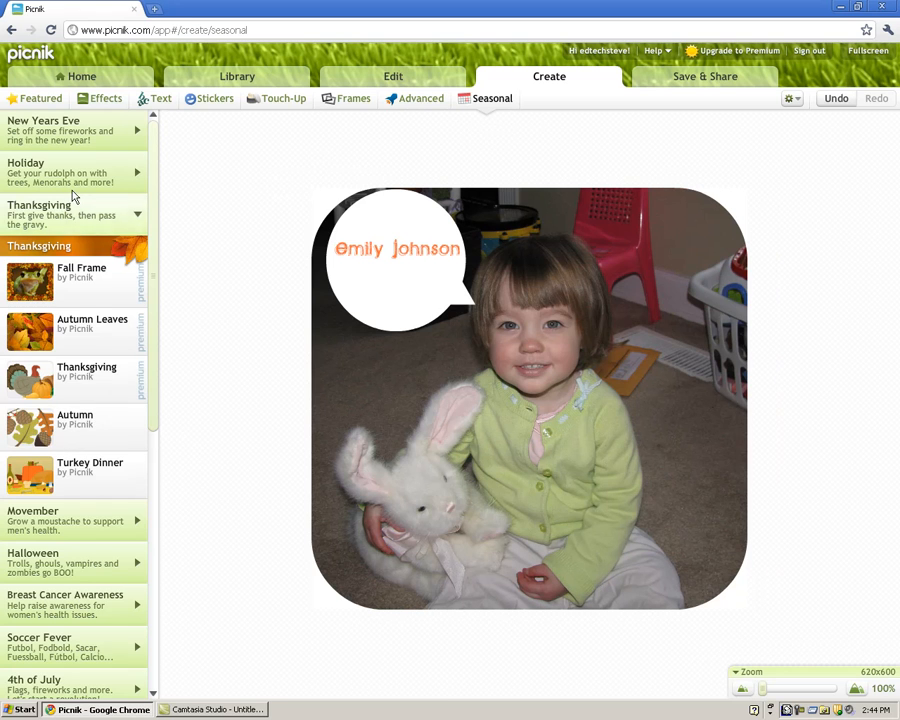
click(79, 216)
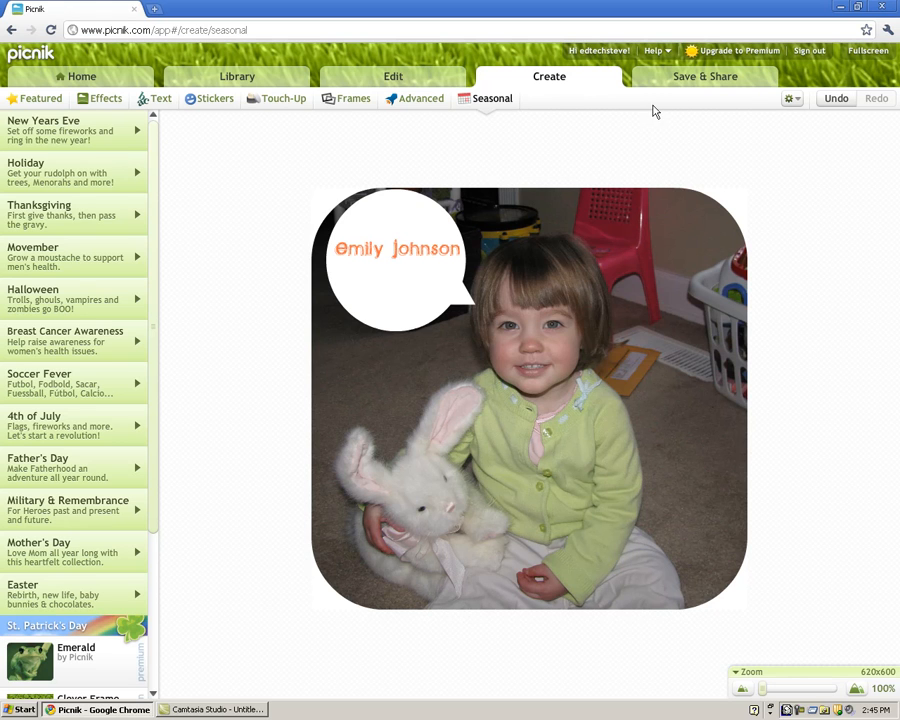
Visit Library, return to Create, and show the Effects list with Black and White, Sepia and Boost
click(221, 82)
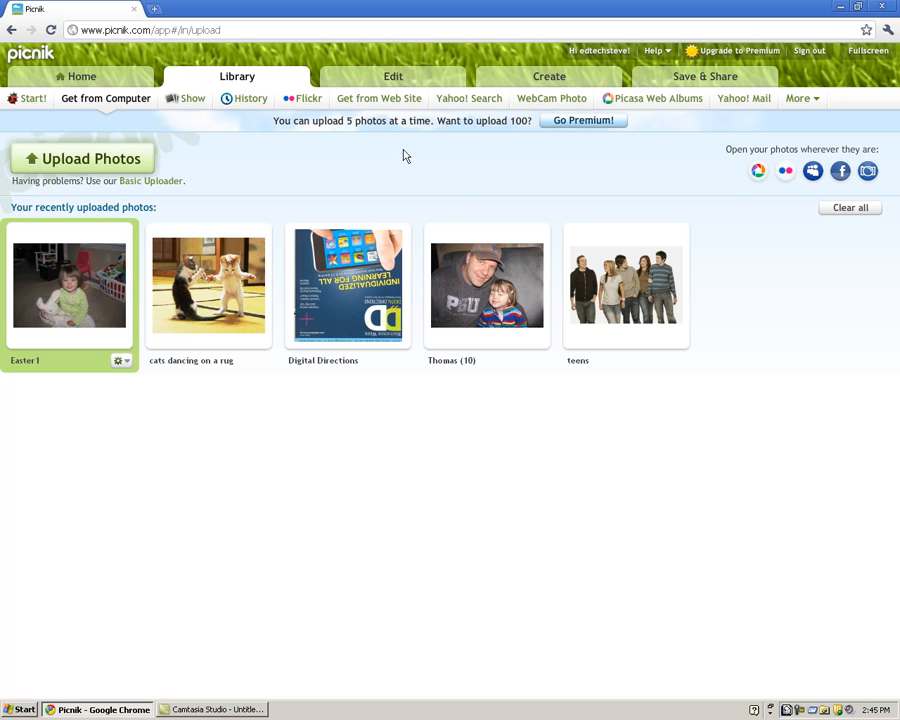
click(531, 85)
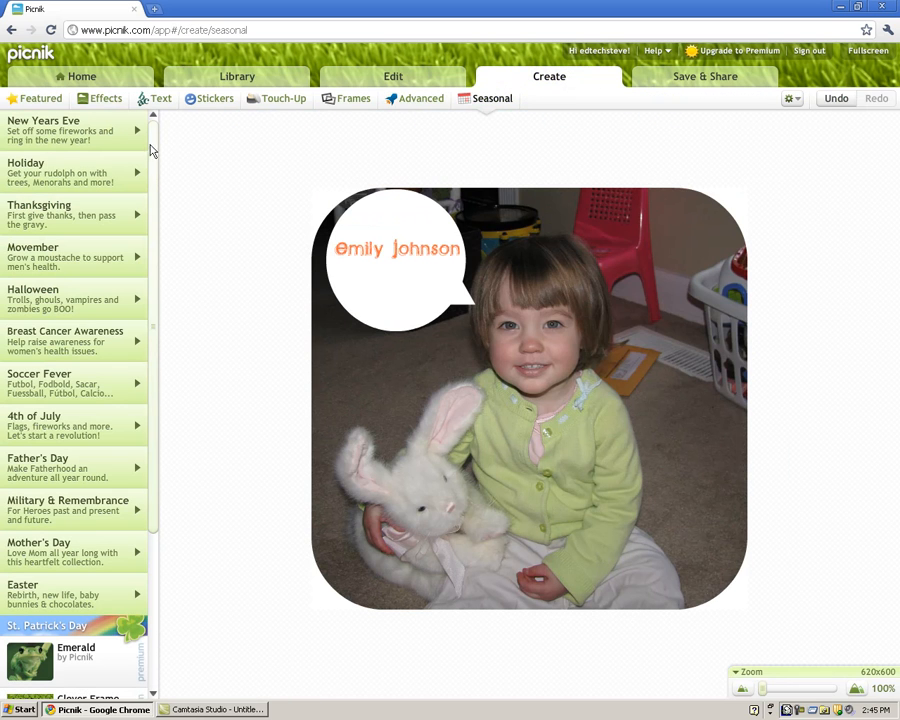
click(104, 100)
mouse_move(152, 150)
mouse_down()
mouse_move(151, 285)
mouse_move(158, 139)
mouse_up()
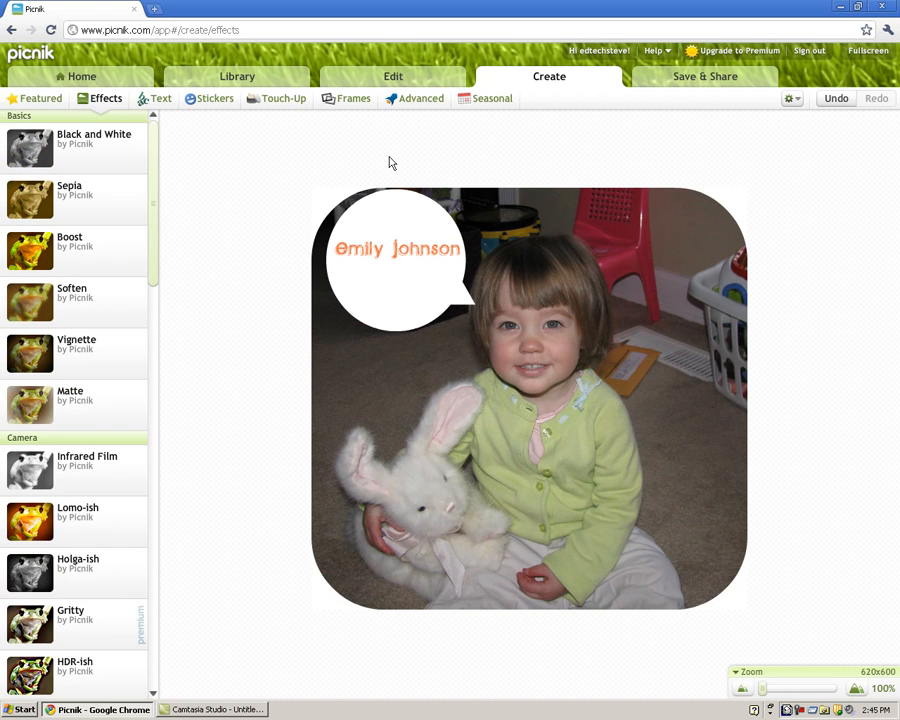